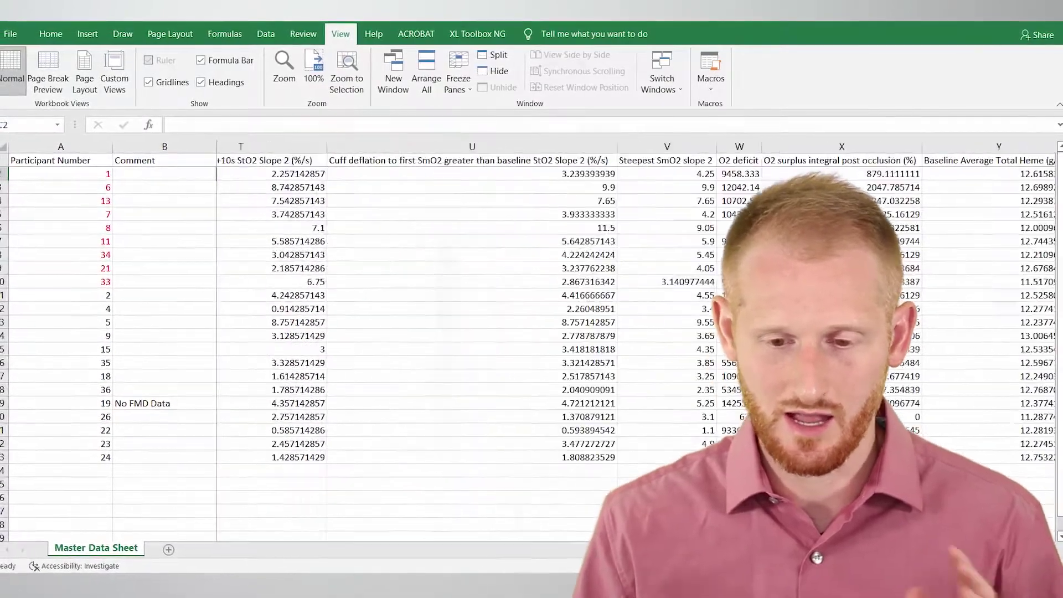
Insert a new empty column A before the Participant Number column
scroll(531, 310, "right", 10)
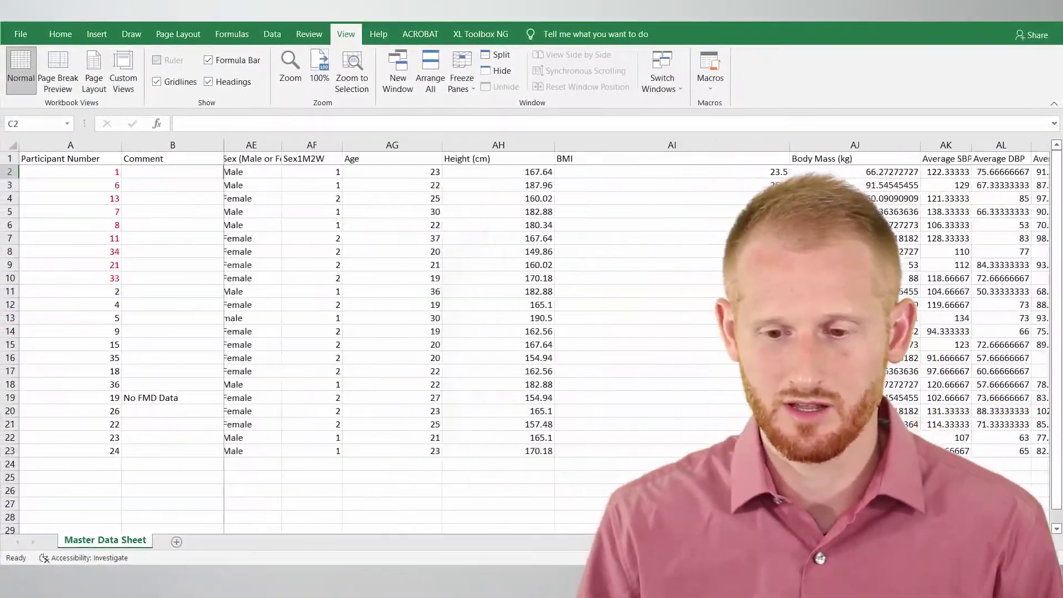
scroll(532, 310, "left", 10)
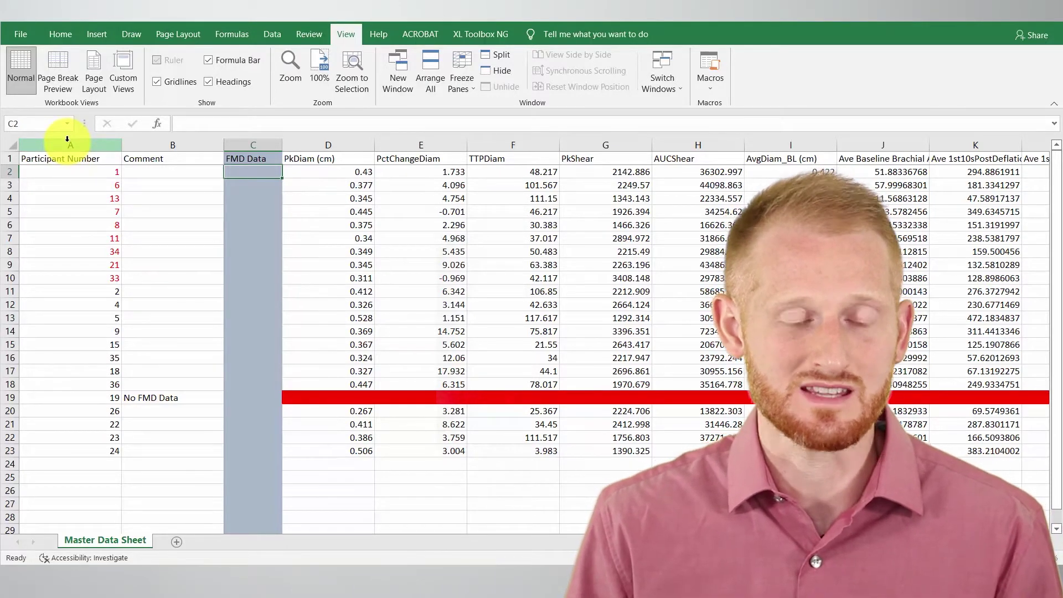
scroll(636, 336, "right", 3)
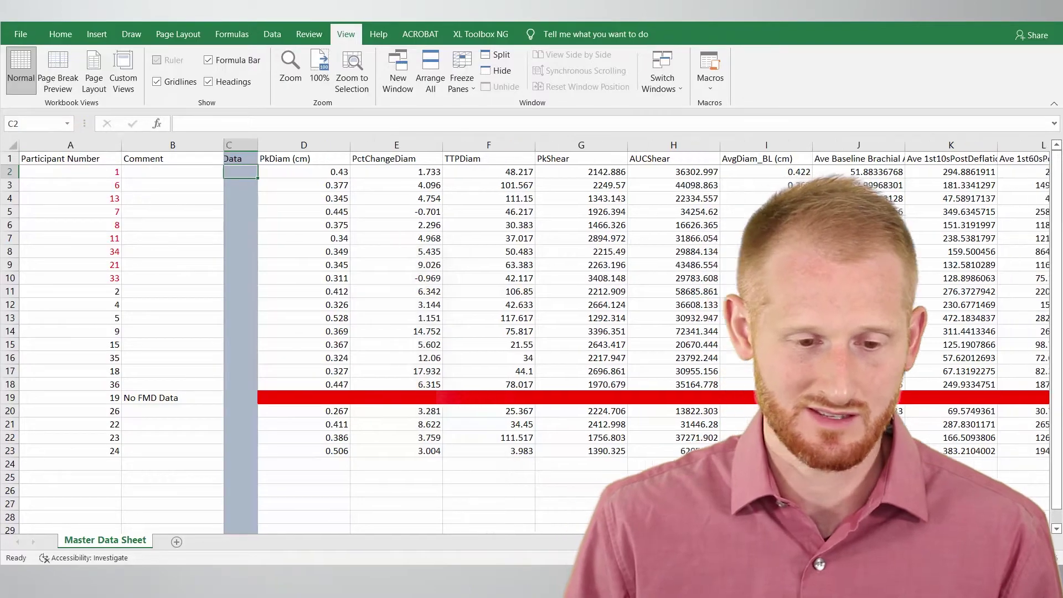
scroll(636, 336, "left", 3)
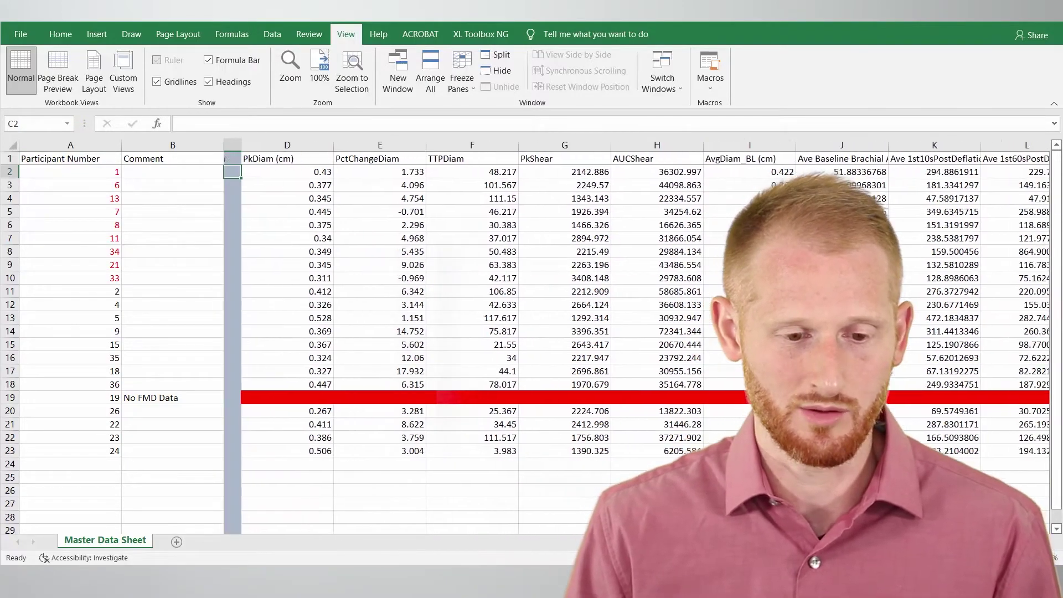
left_click(76, 145)
right_click(74, 147)
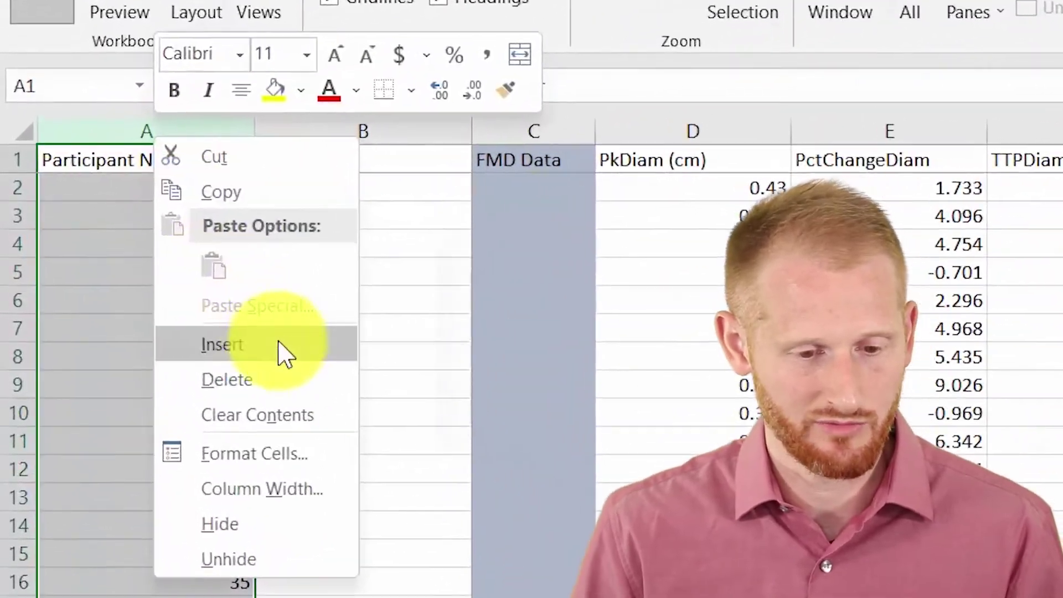
left_click(280, 352)
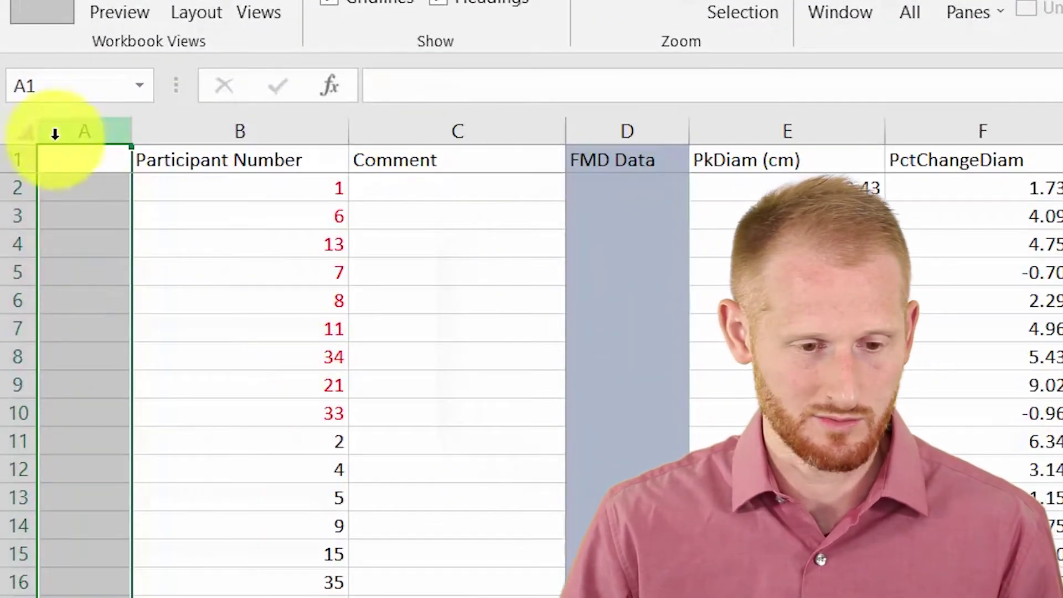
Enter the header 'Hyperlinks' in A1 and autofit column A to its width
left_click(78, 157)
double_click(78, 158)
type("Hyp")
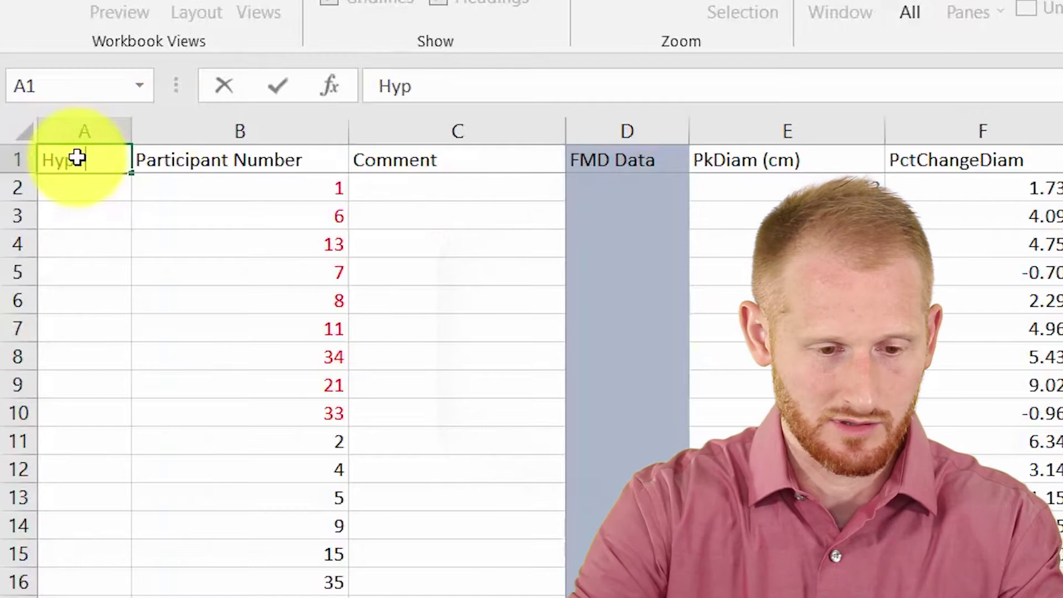
type("erlinks")
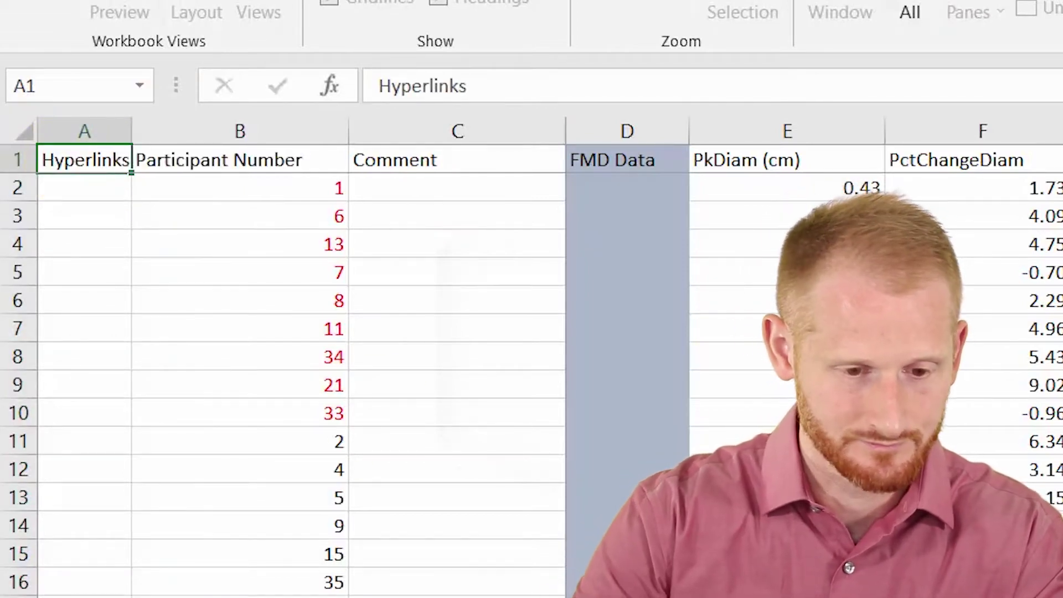
key("Return")
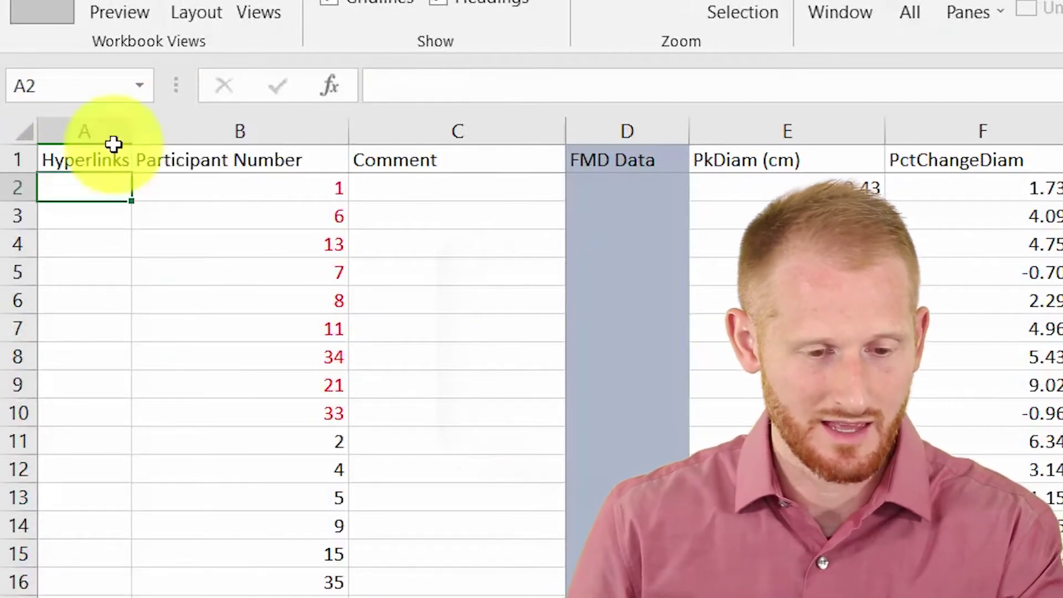
double_click(132, 125)
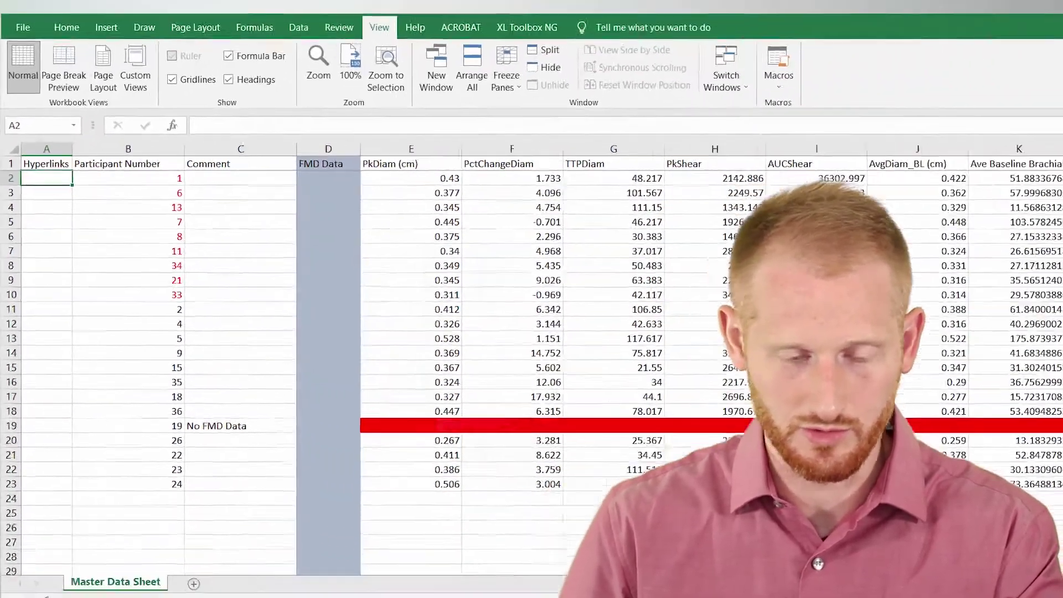
scroll(448, 399, "right", 3)
scroll(554, 343, "left", 3)
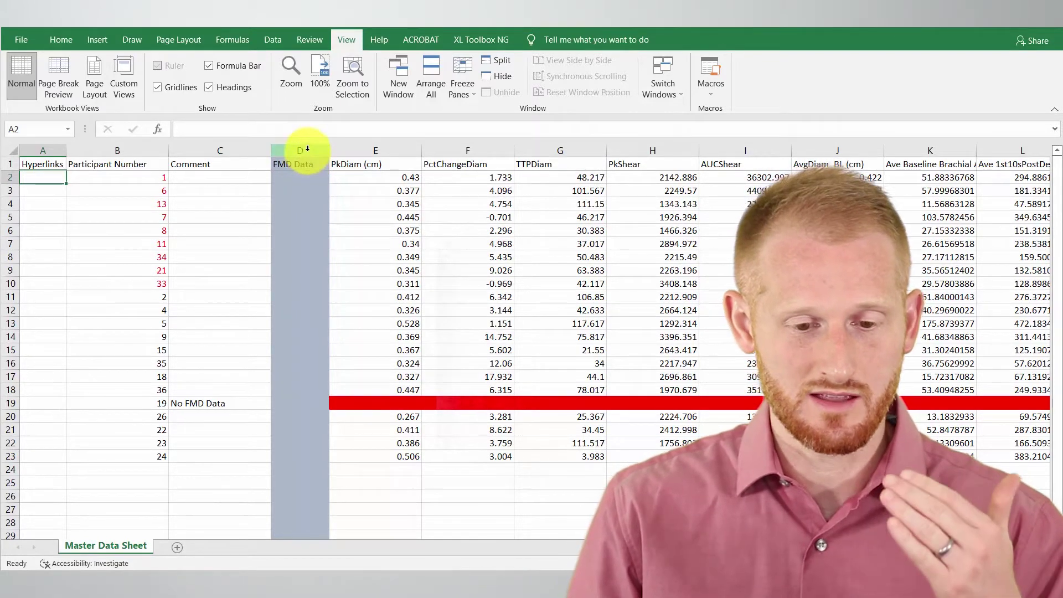
left_click(308, 148)
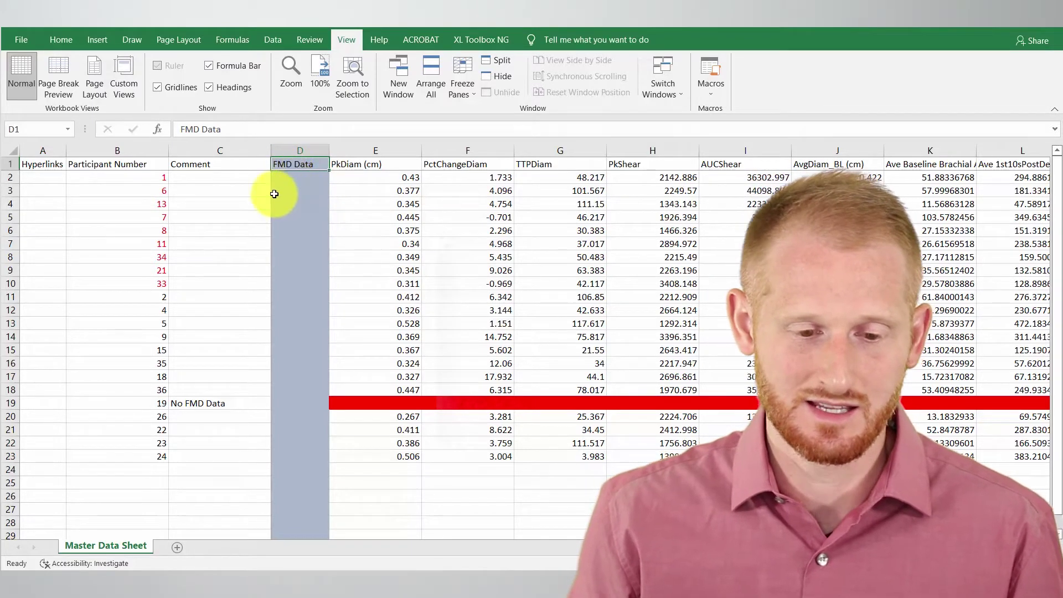
key("Return")
key("Return")
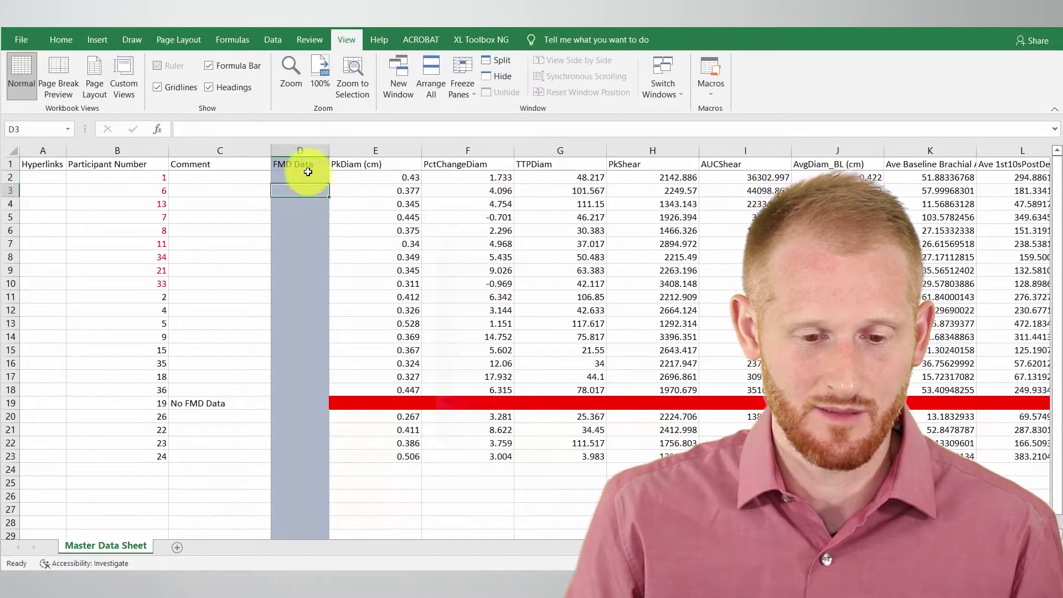
key("shift+Return")
key("shift+Return")
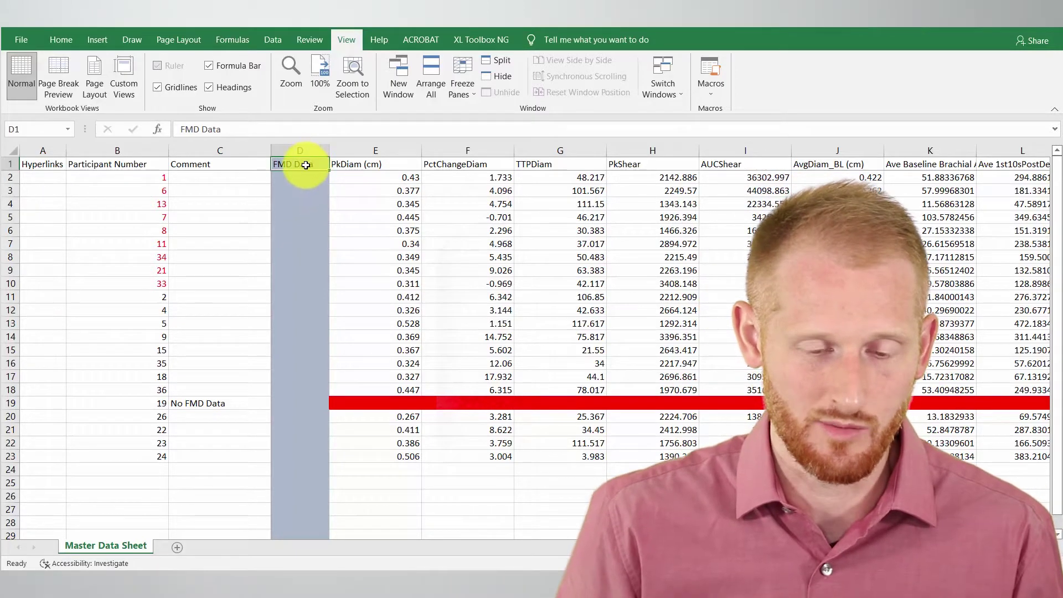
Define the name FMD_Data for the FMD Data header cell D1
right_click(305, 165)
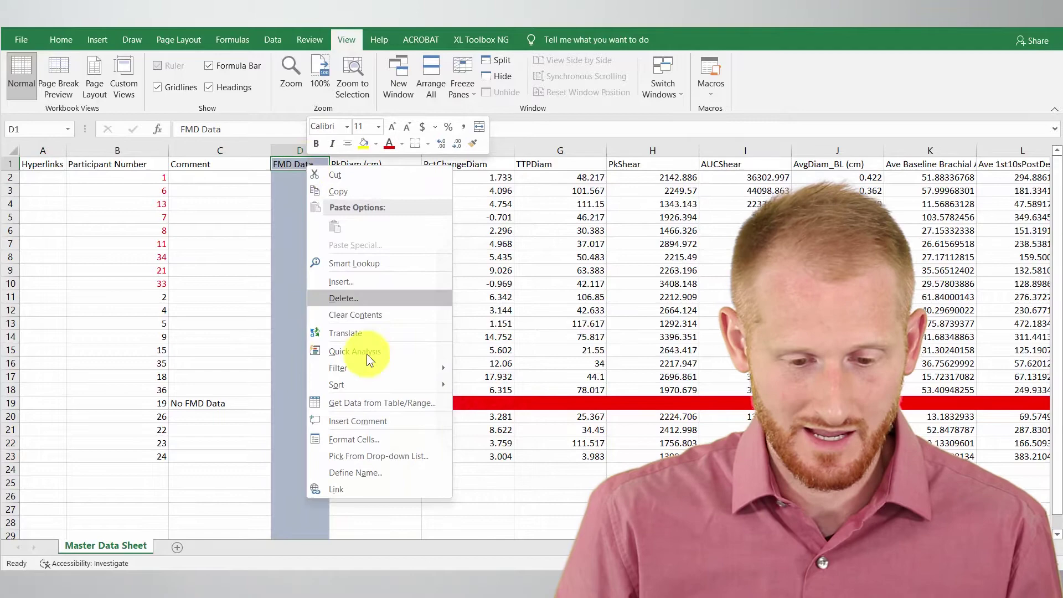
left_click(398, 470)
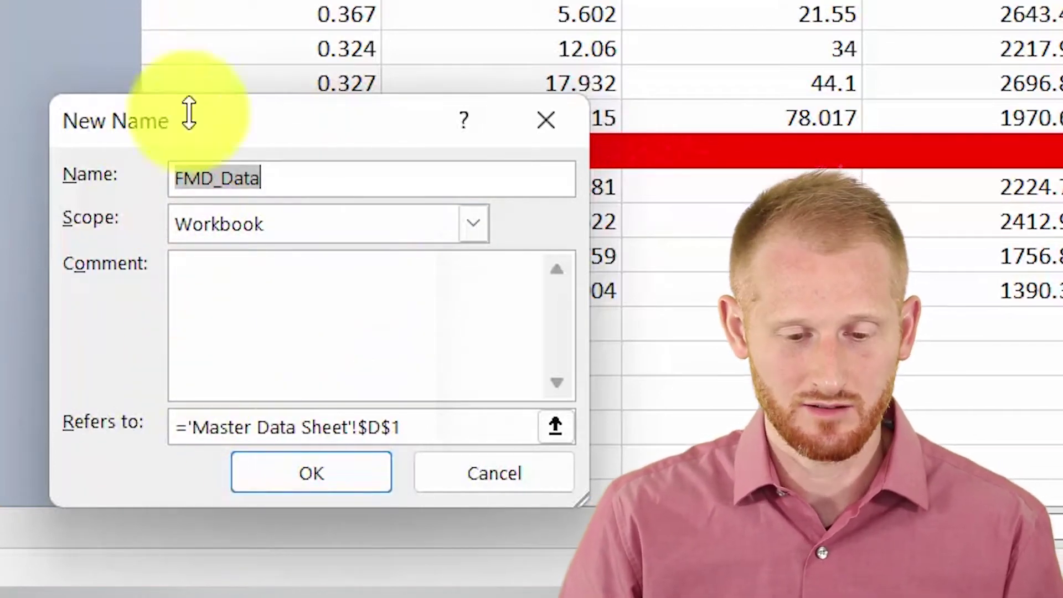
left_click(295, 476)
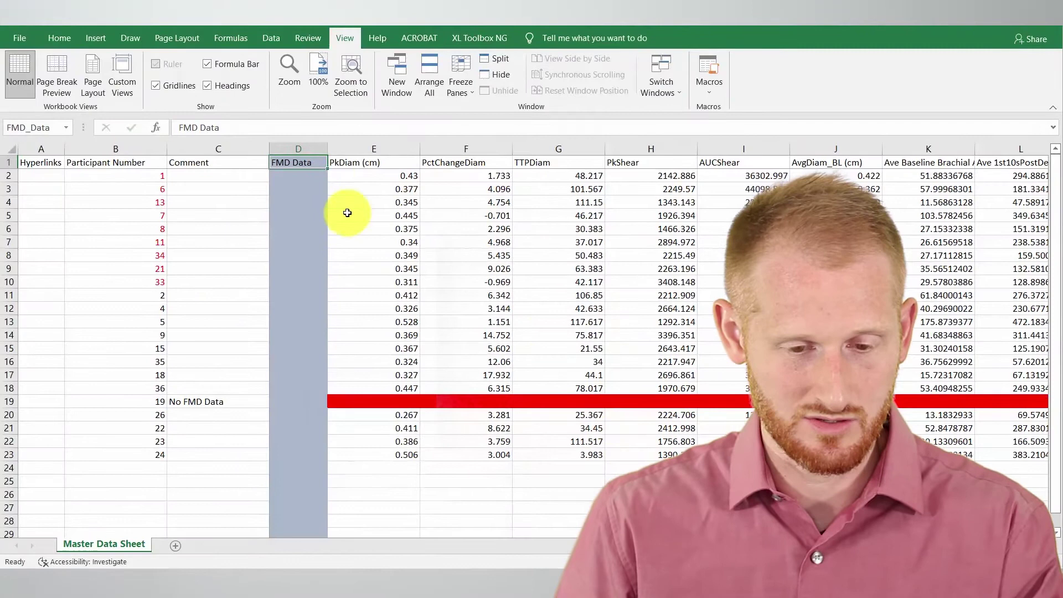
Copy the FMD Data header from D1 into cell A2
key("ctrl+c")
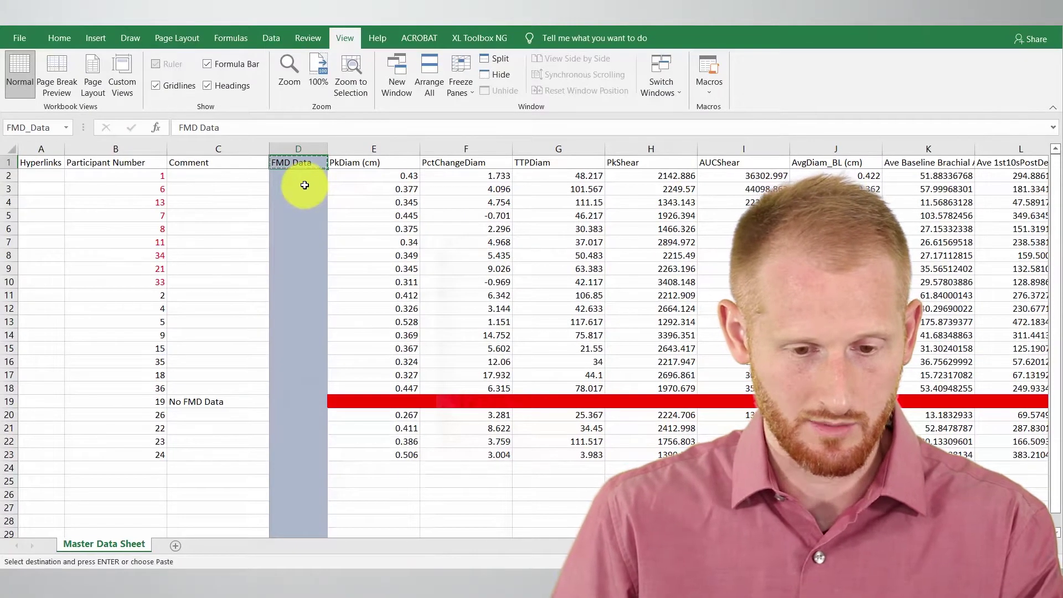
left_click(31, 176)
key("ctrl+v")
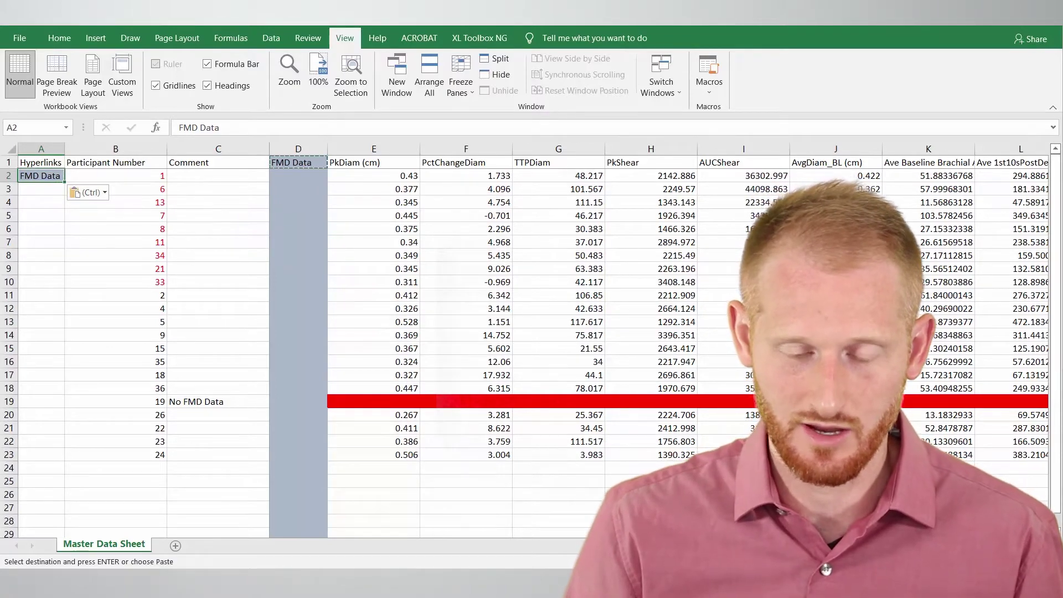
scroll(665, 332, "right", 6)
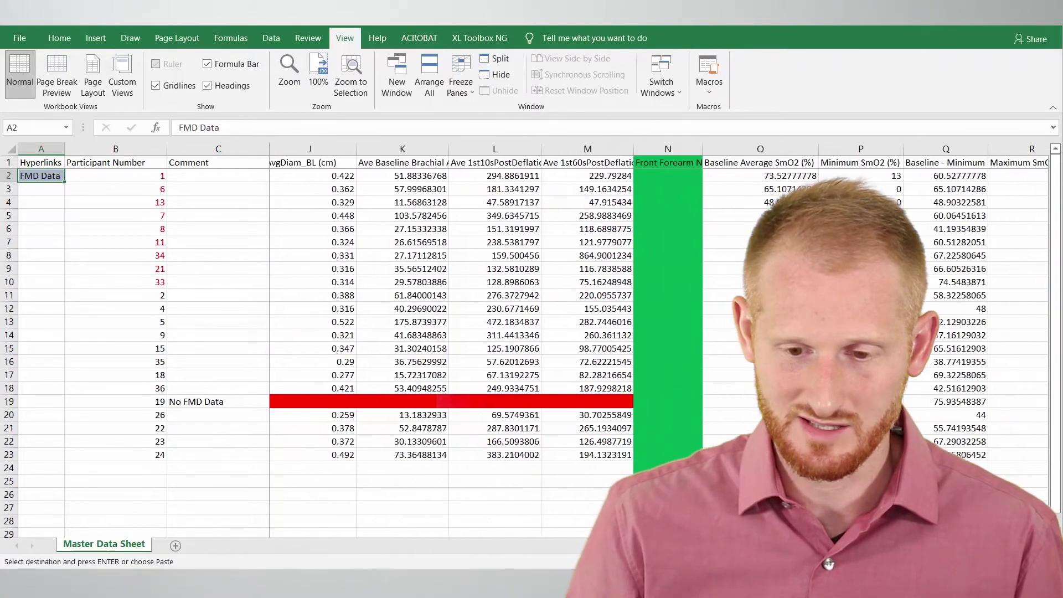
Define the name Front_Forearm_NIRS_Data for the Front Forearm NIRS Data header in N1
scroll(489, 281, "right", 3)
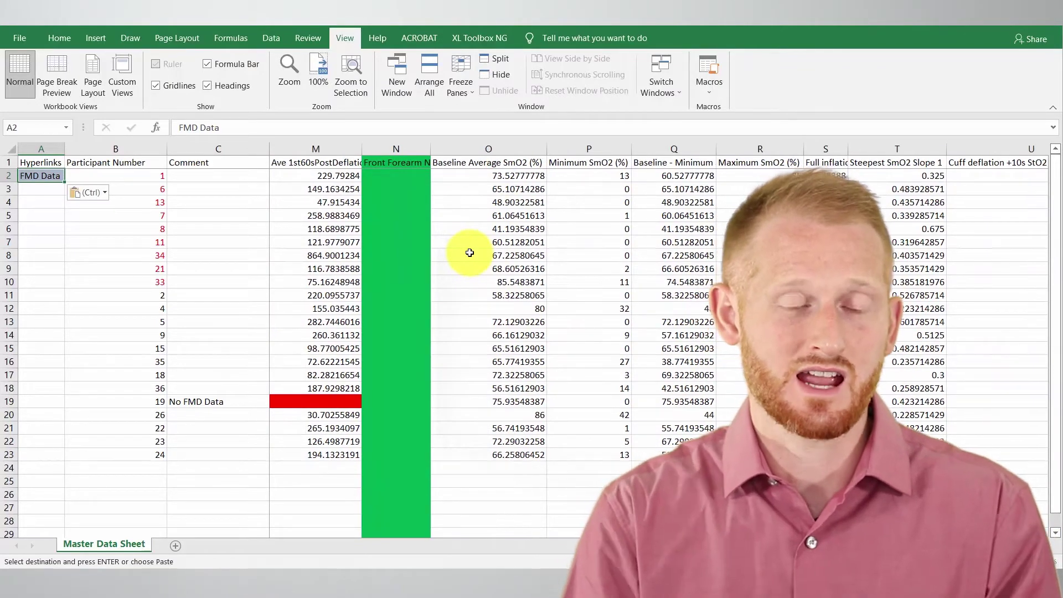
left_click(410, 147)
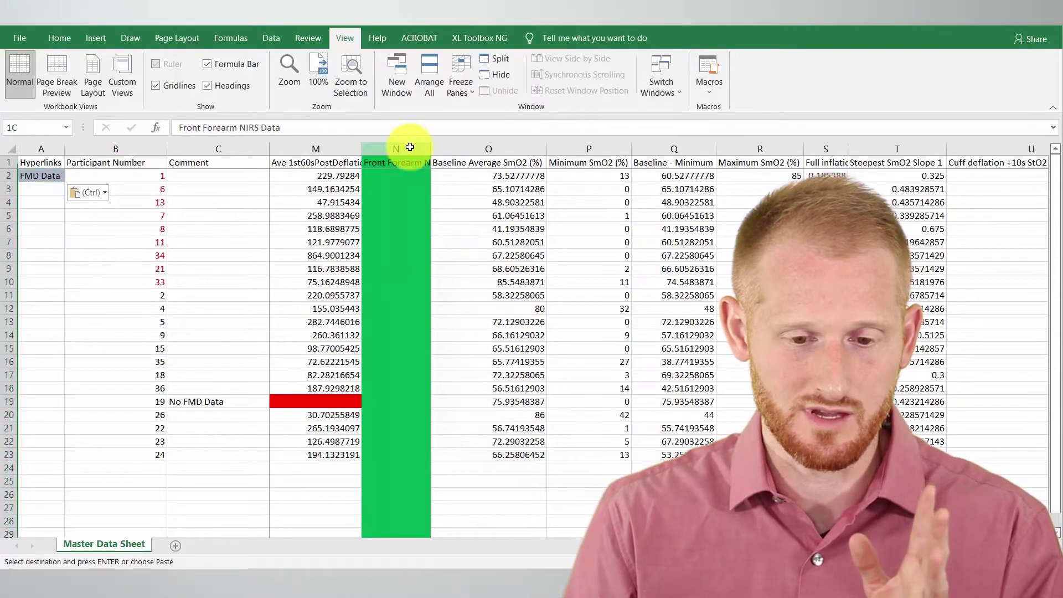
left_click(418, 162)
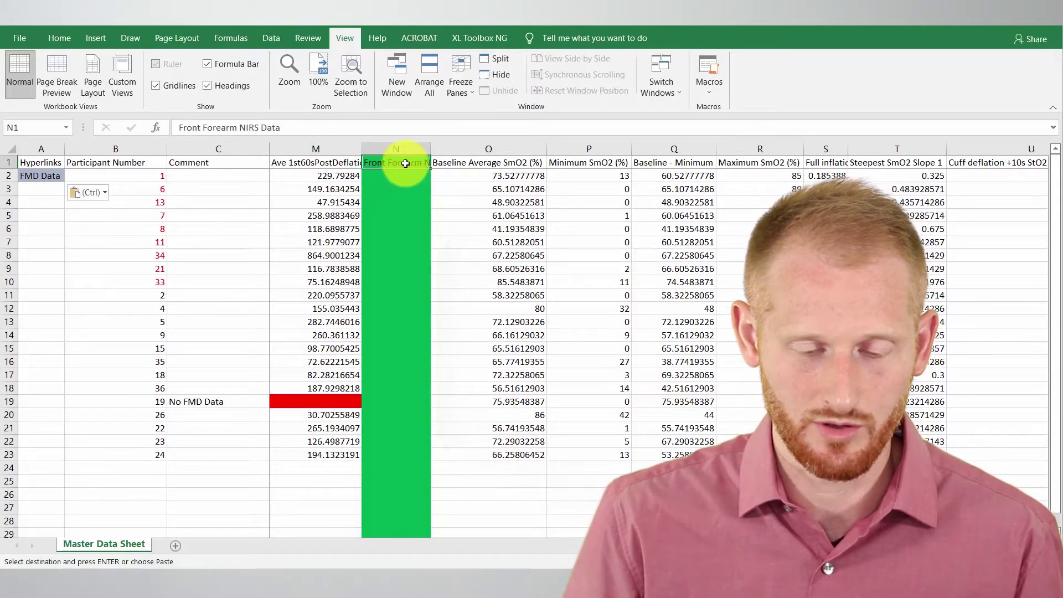
right_click(405, 164)
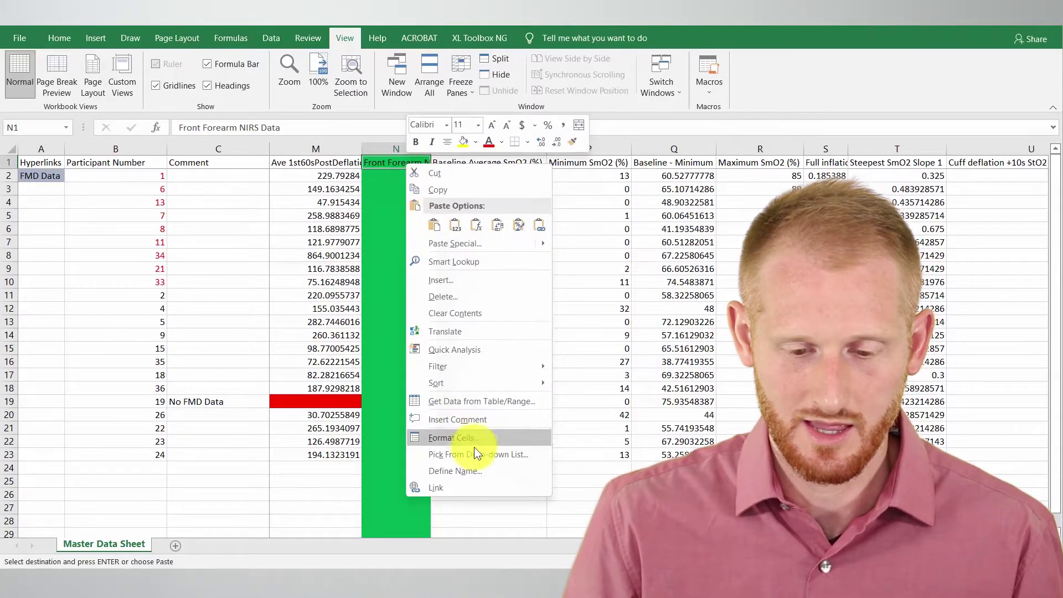
left_click(482, 469)
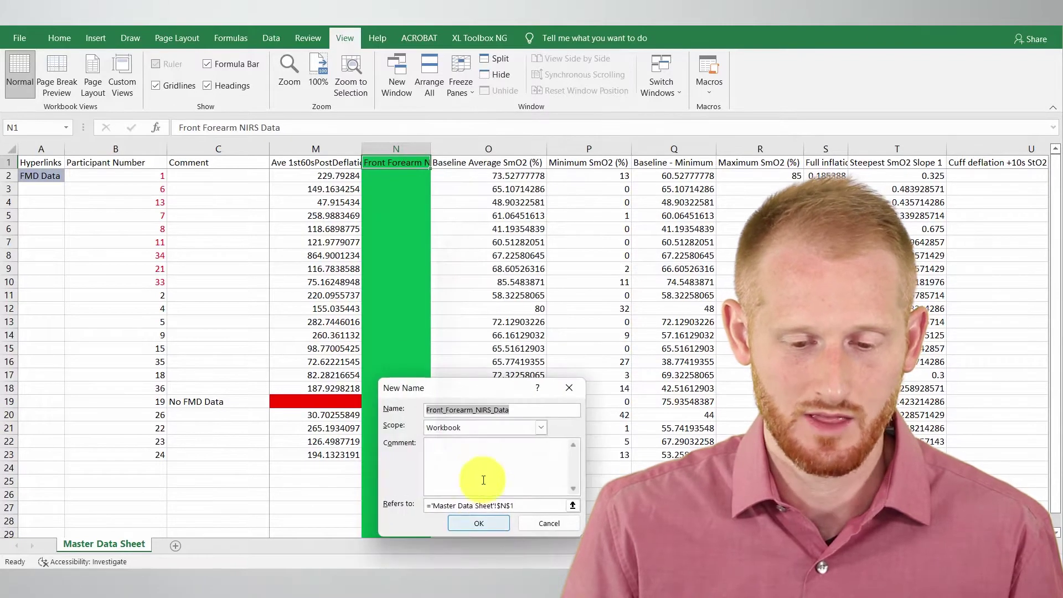
left_click(477, 523)
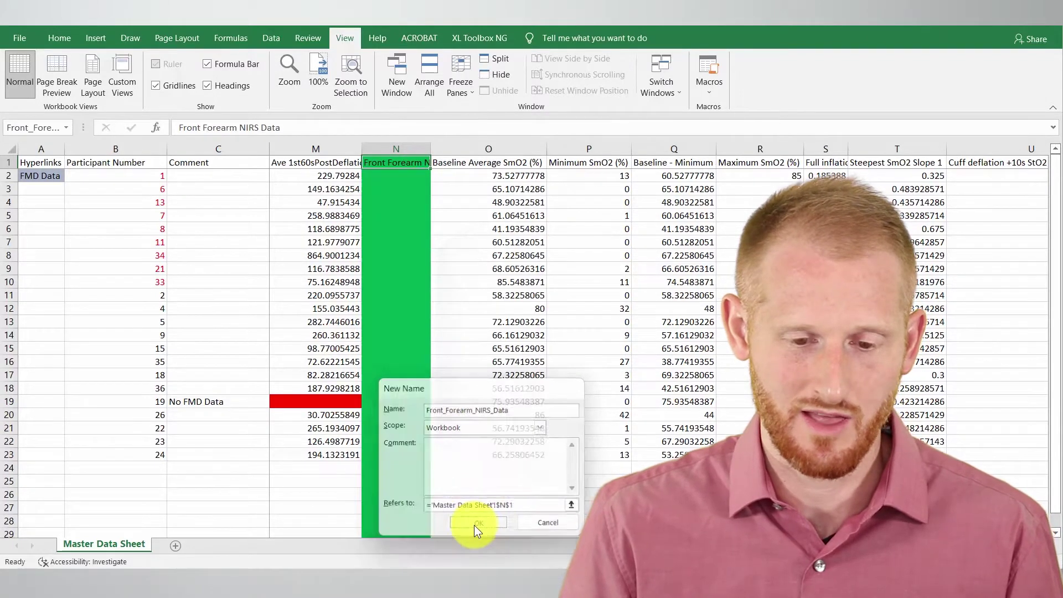
Copy the Front Forearm NIRS Data header from N1 into cell A3
key("ctrl+c")
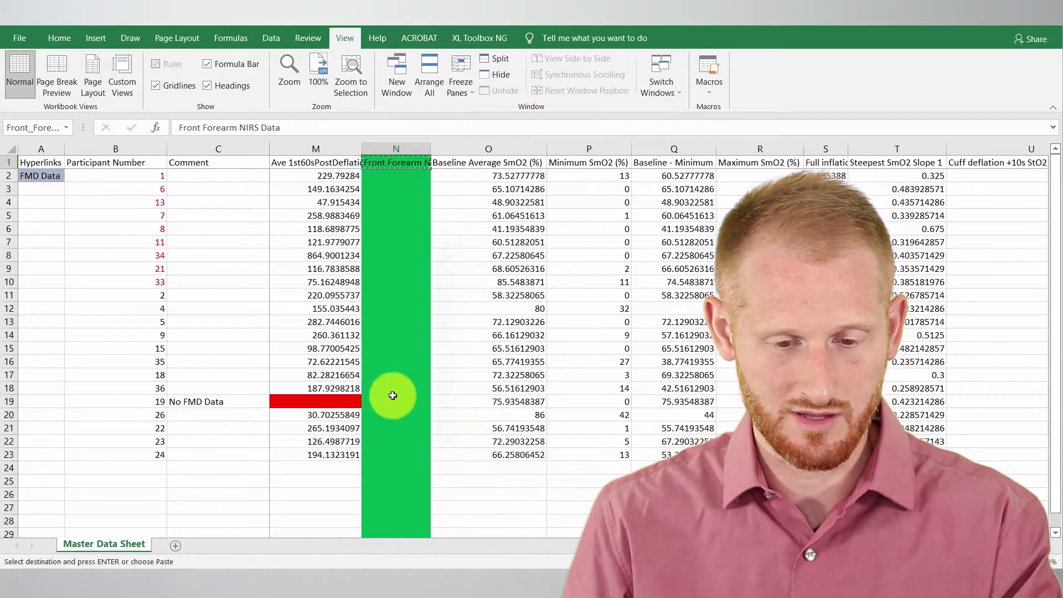
left_click(51, 192)
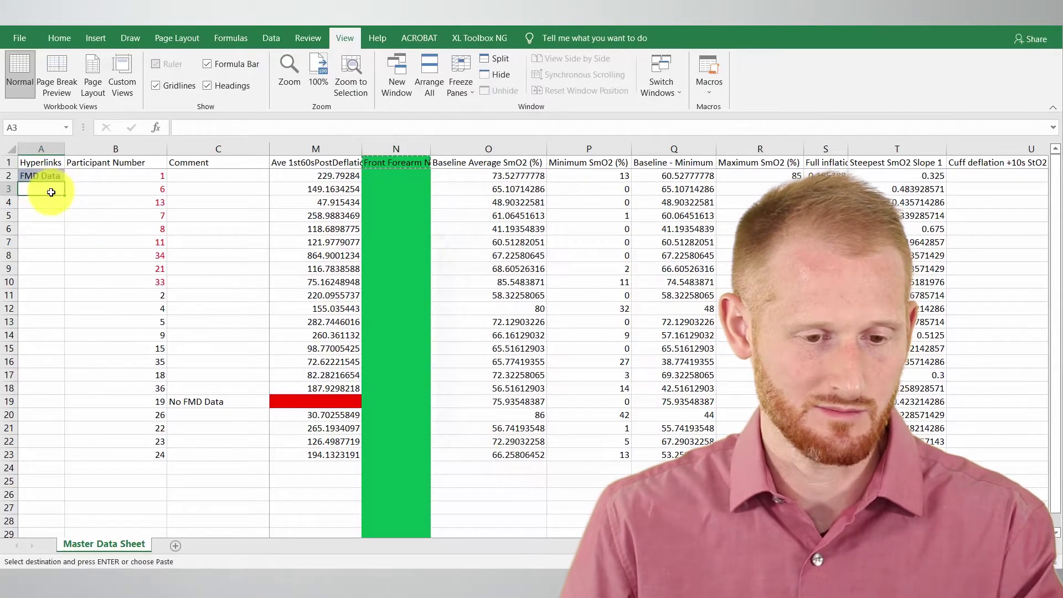
key("ctrl+v")
left_click(52, 241)
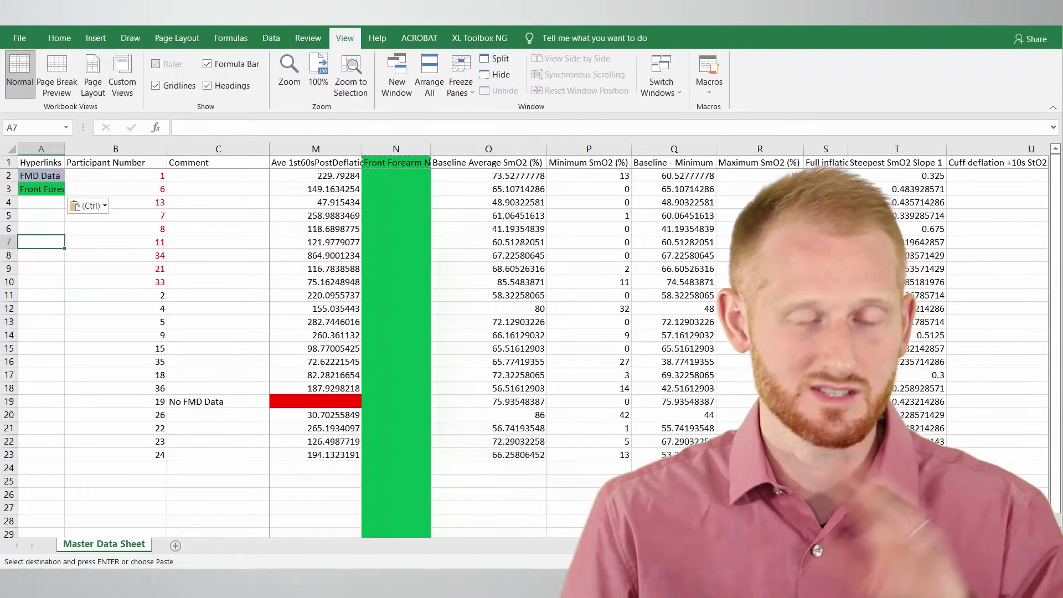
Put Characteristics Data in A4 and Log Transformed Data in A5, then review all four labels
scroll(560, 343, "right", 6)
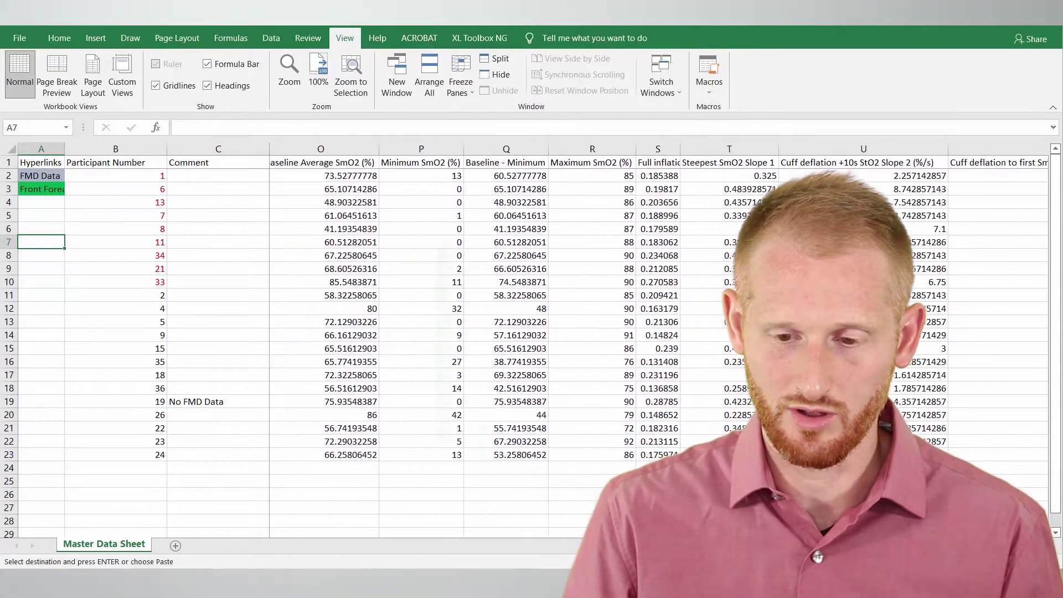
scroll(621, 148, "right", 5)
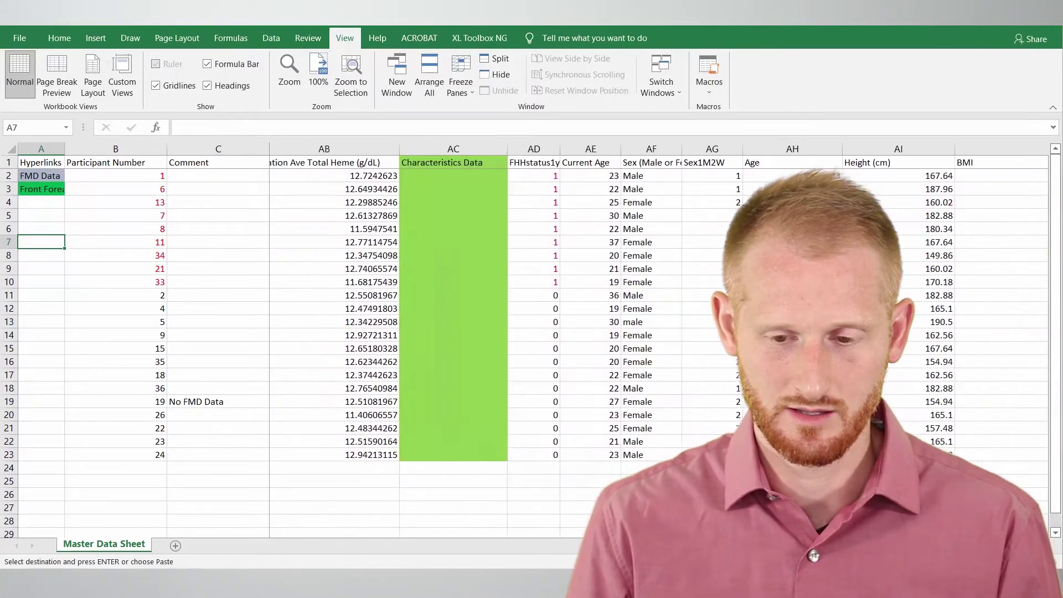
scroll(622, 148, "left", 2)
left_click(631, 161)
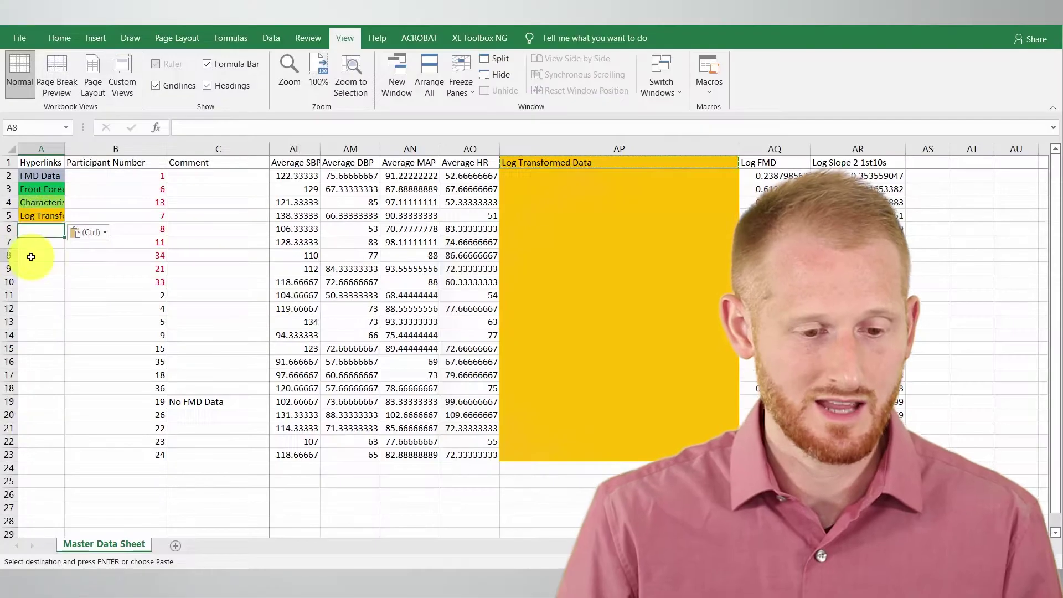
left_click(39, 202)
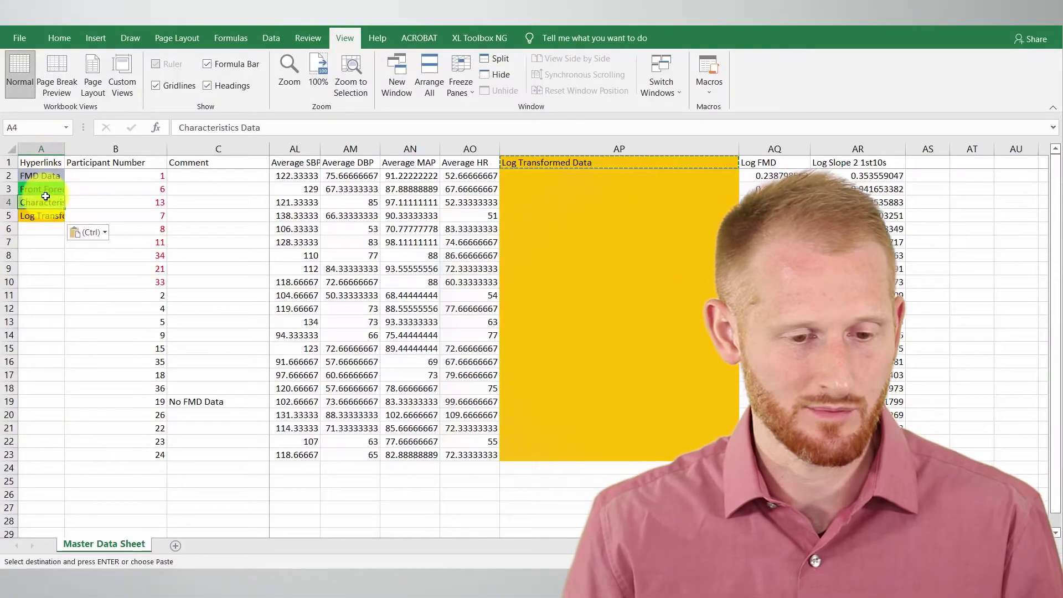
left_click(39, 189)
left_click(40, 176)
left_click(36, 215)
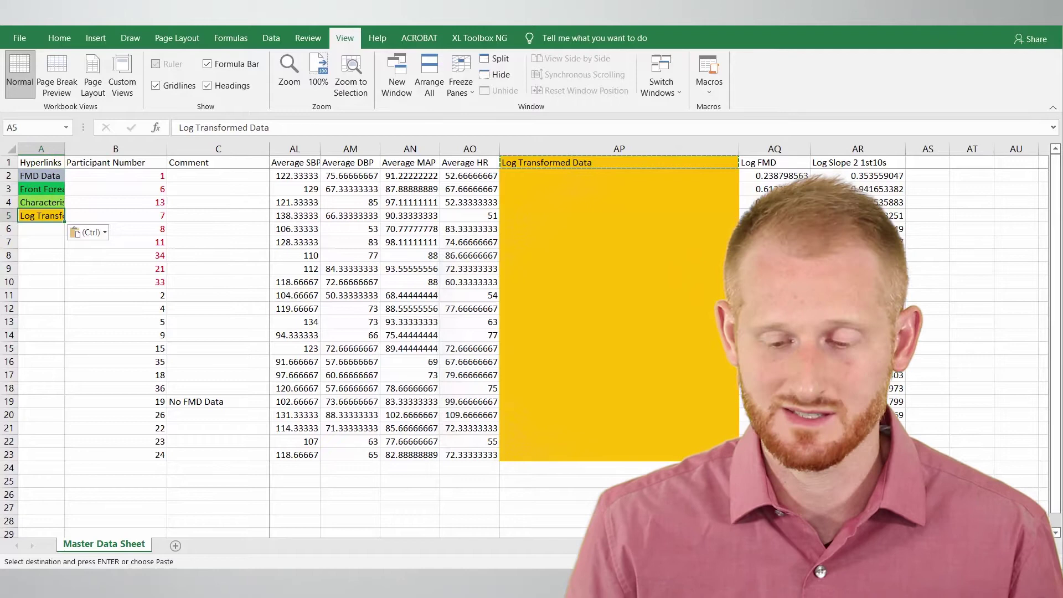
key("ctrl+v")
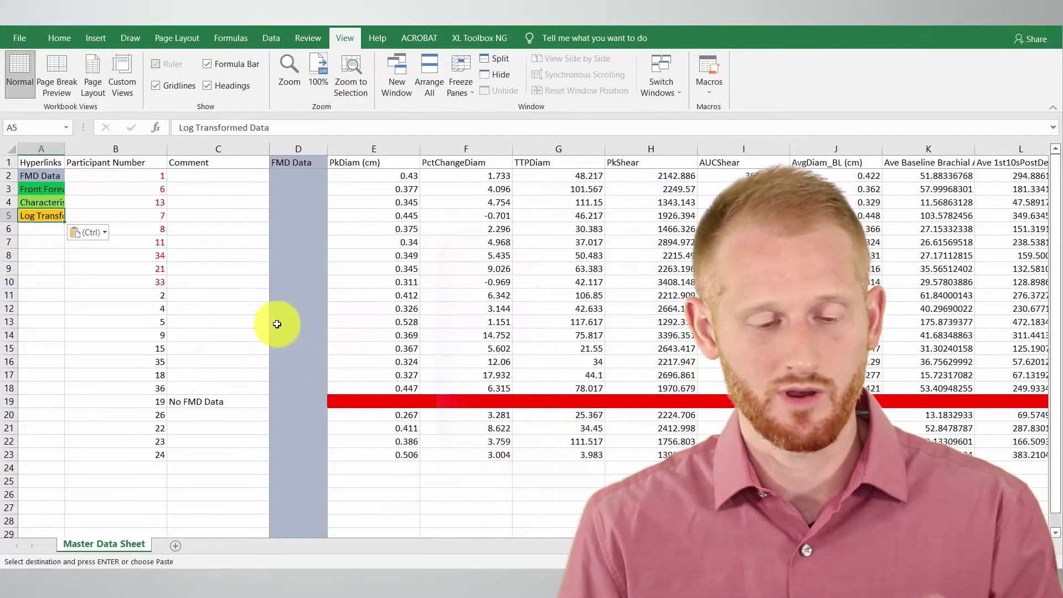
left_click(40, 256)
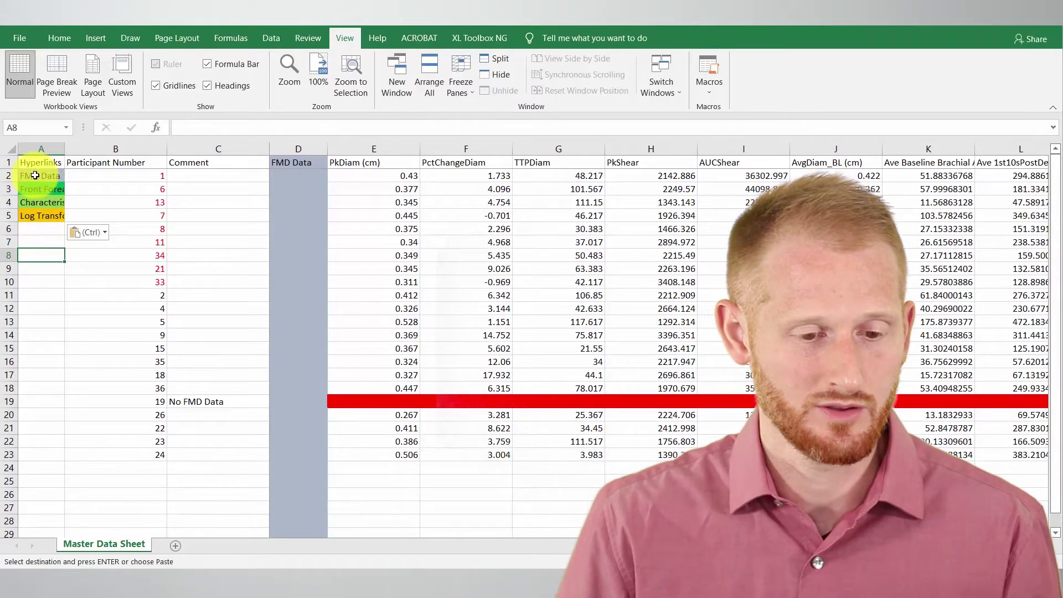
Widen column A and link A2 to the FMD_Data place in this document
left_click_drag(65, 149, 115, 153)
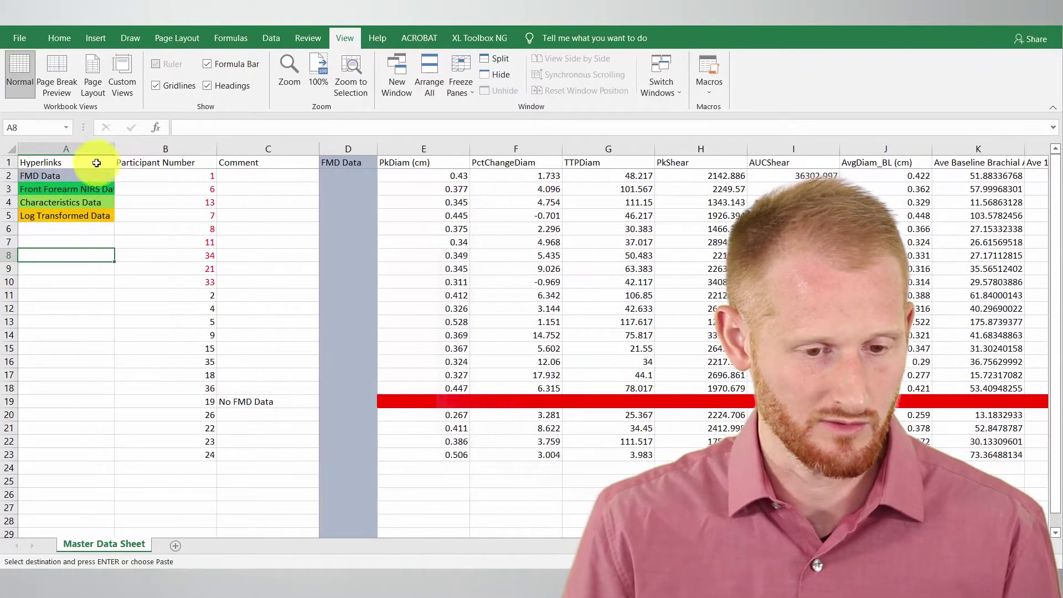
left_click(39, 178)
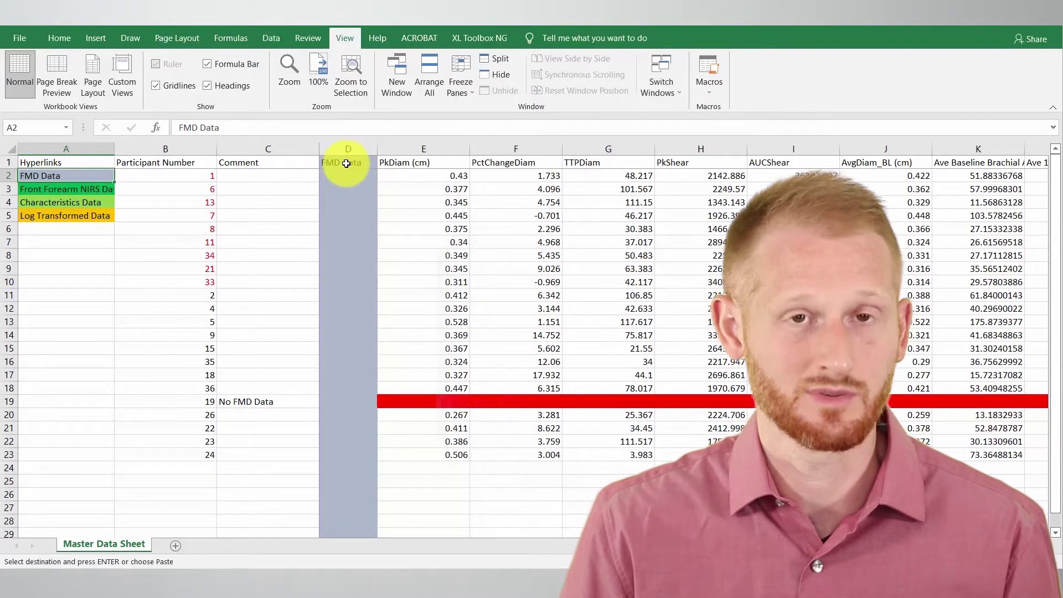
right_click(48, 176)
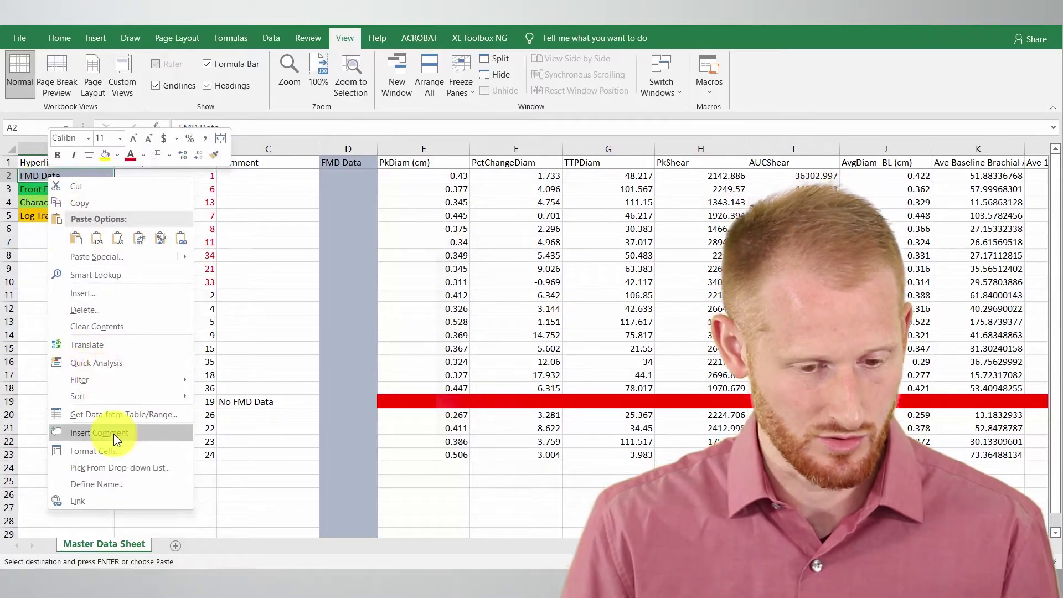
left_click(81, 499)
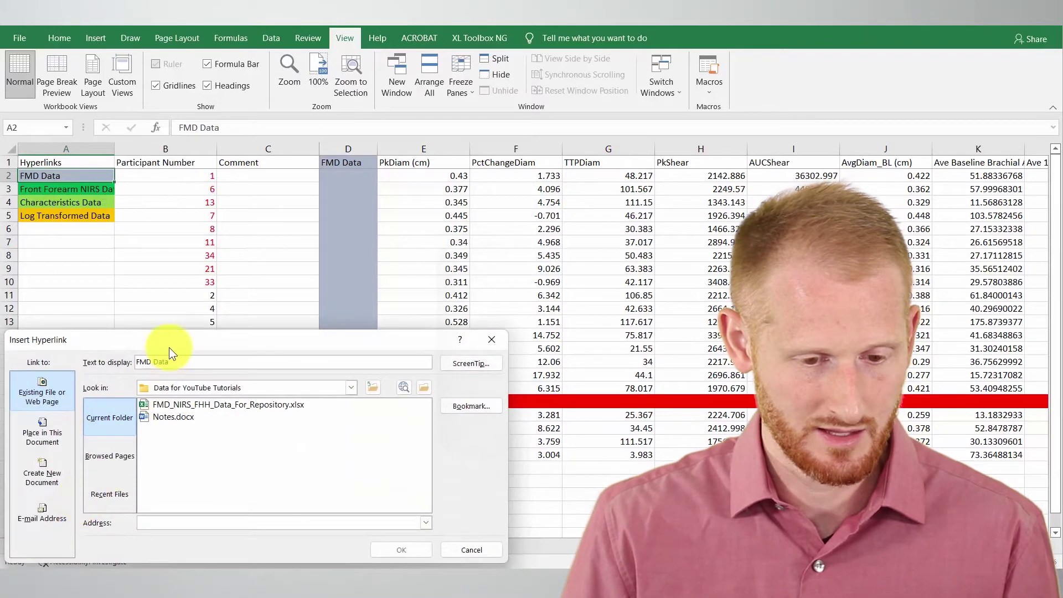
left_click_drag(170, 343, 376, 228)
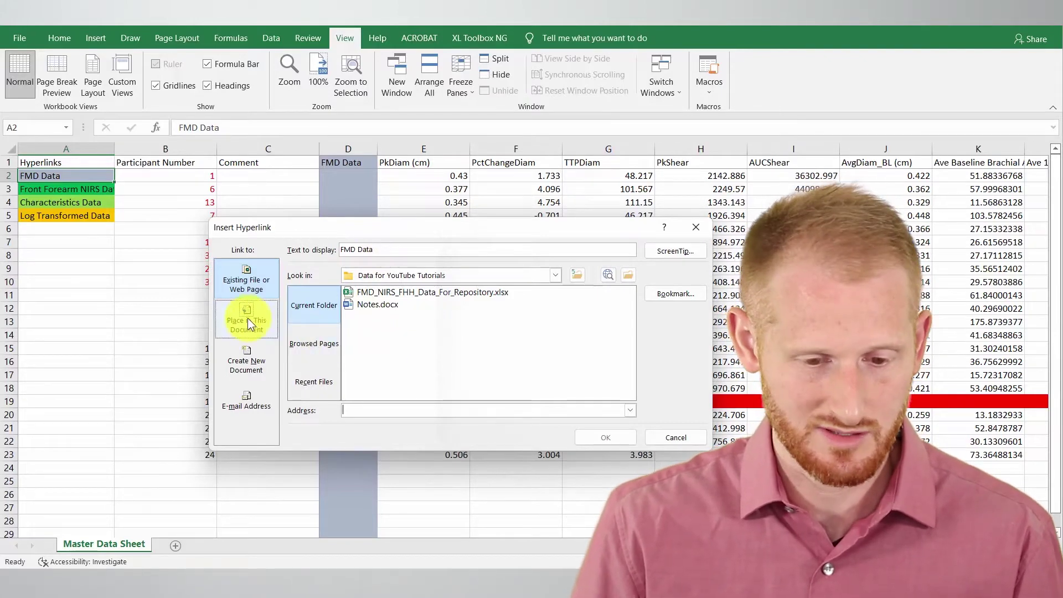
left_click(262, 326)
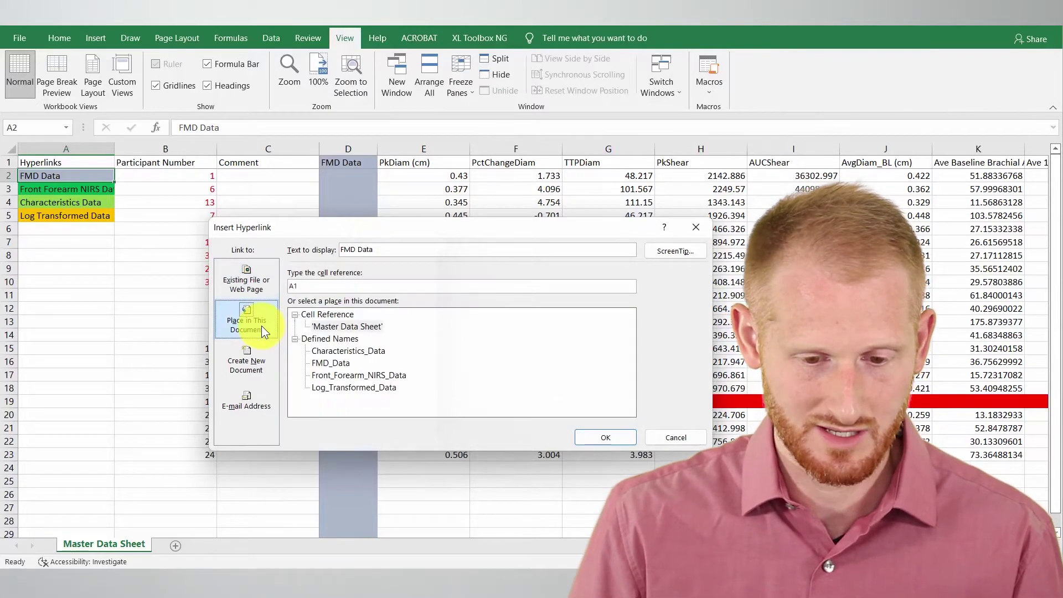
left_click(338, 363)
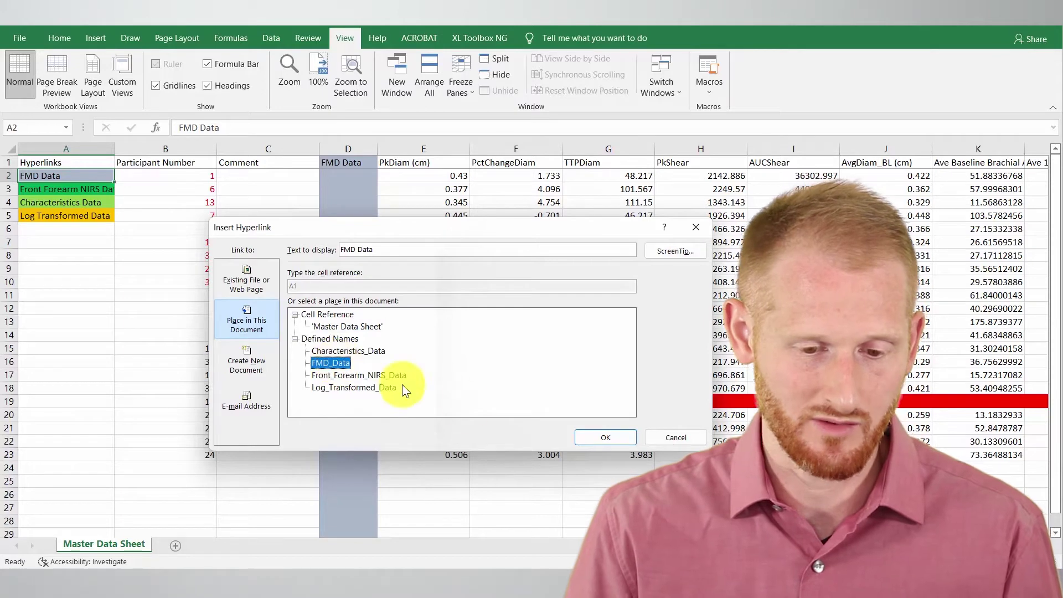
left_click(604, 436)
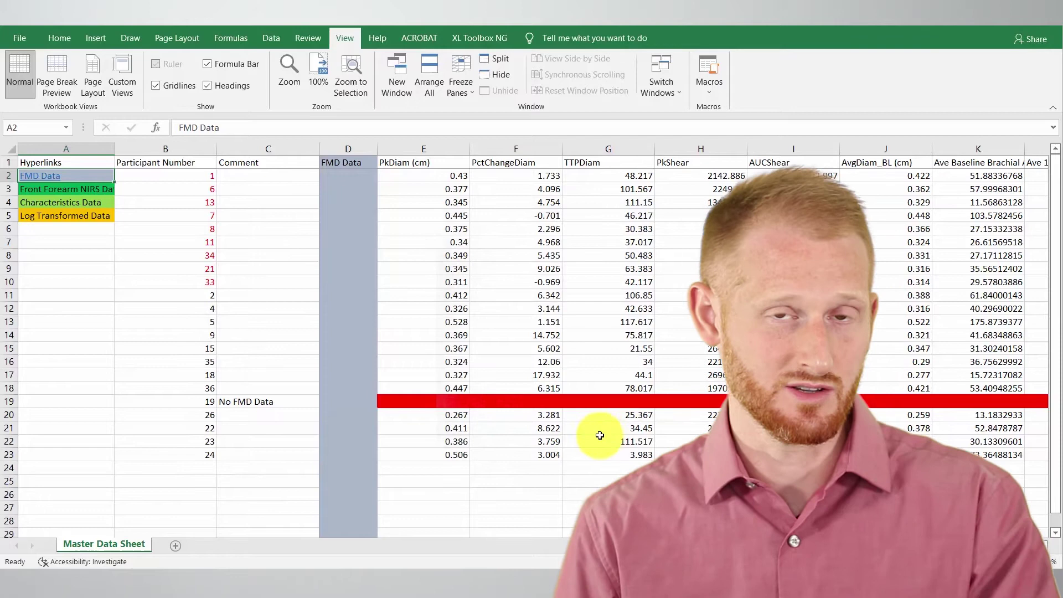
Test the FMD Data link in A2, confirming it jumps to the D1 header
left_click(69, 253)
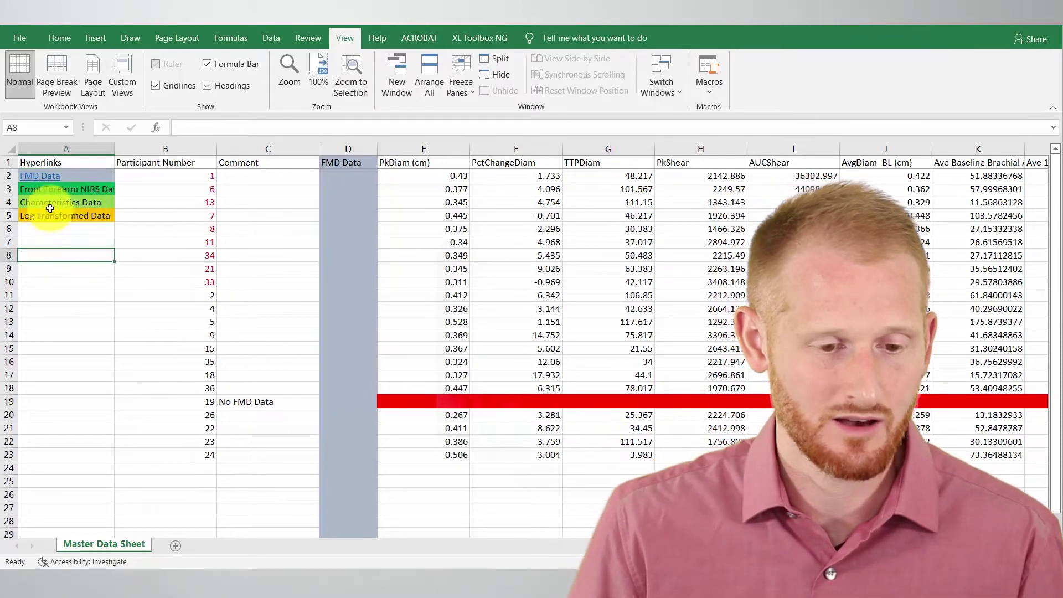
left_click(42, 177)
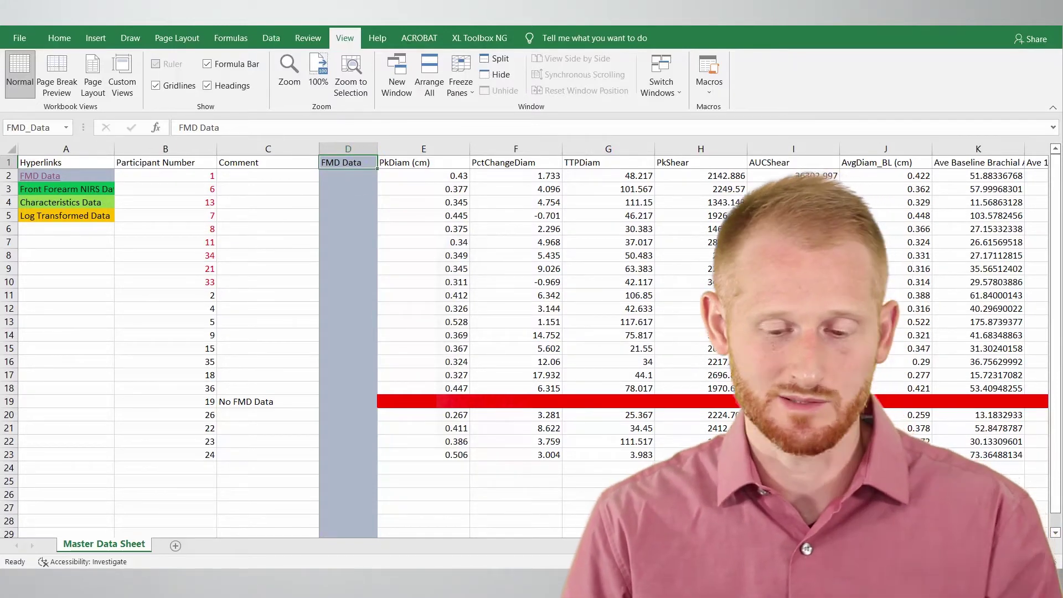
key("ctrl+0")
scroll(554, 333, "right", 10)
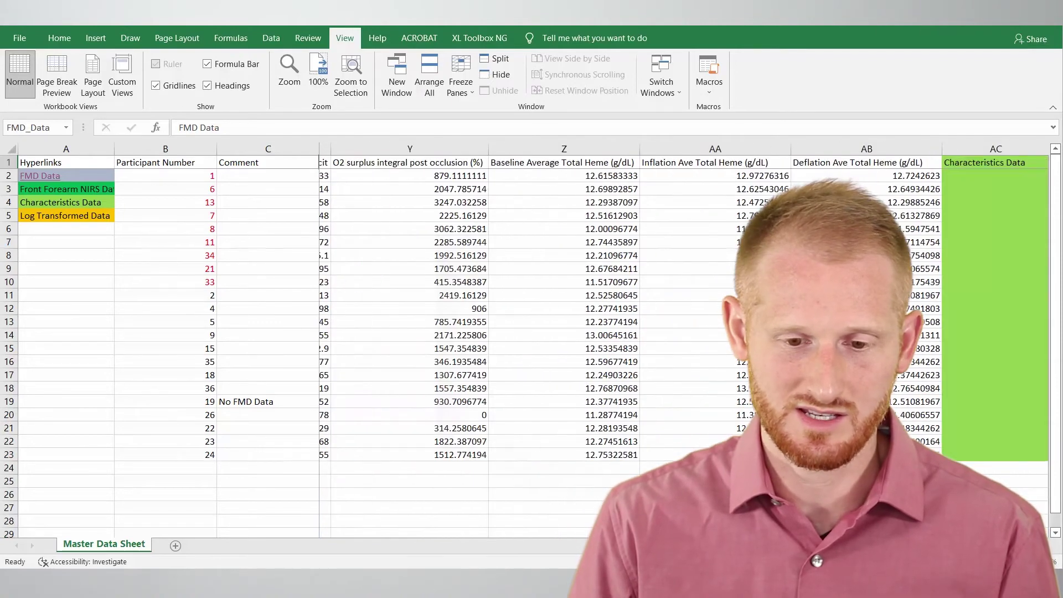
left_click(80, 268)
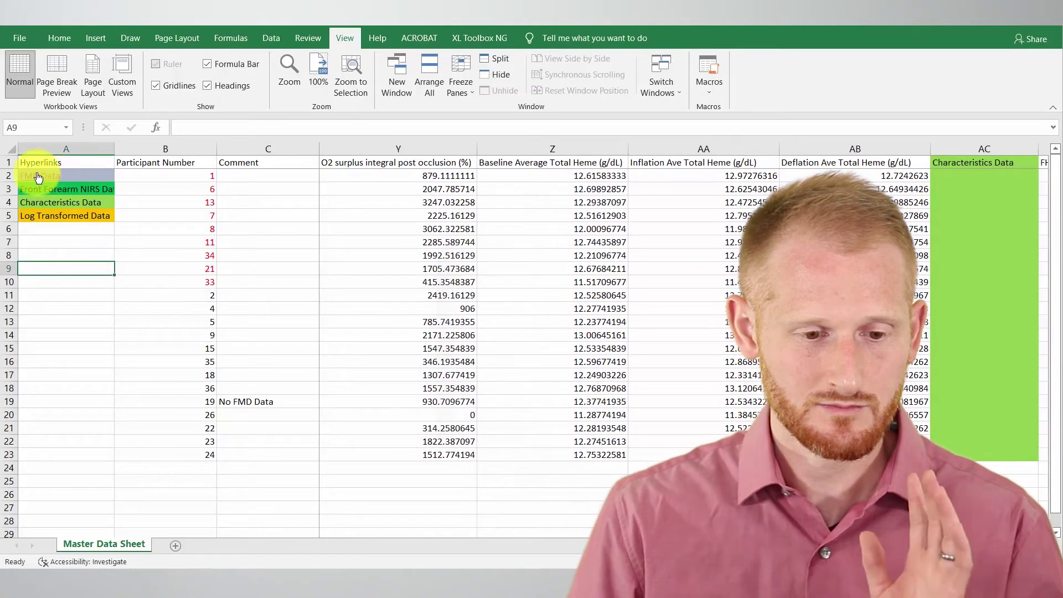
left_click(37, 177)
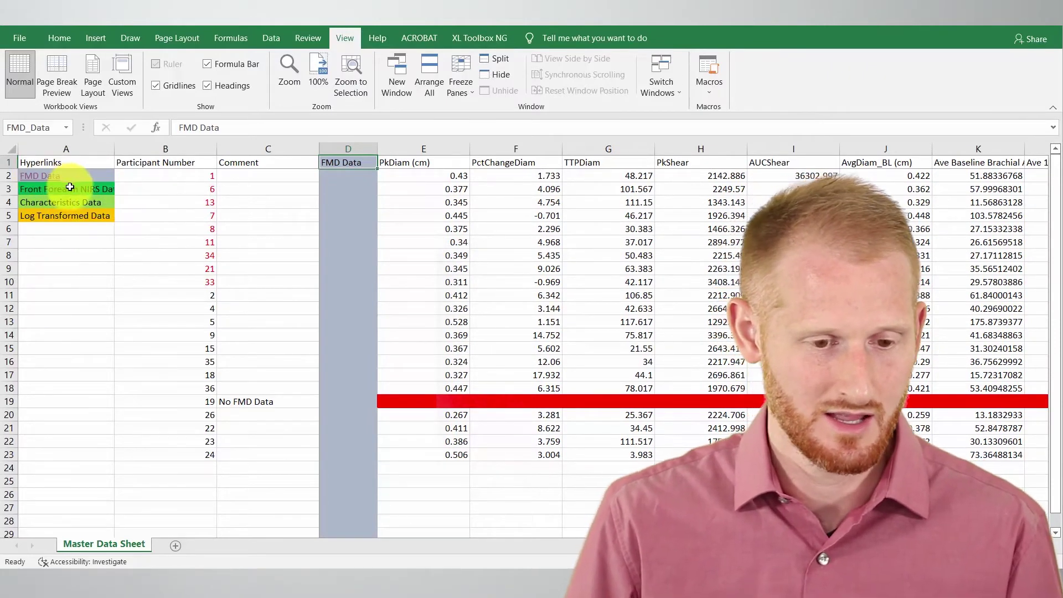
Link A3 to the Front_Forearm_NIRS_Data named range
left_click(70, 188)
right_click(69, 188)
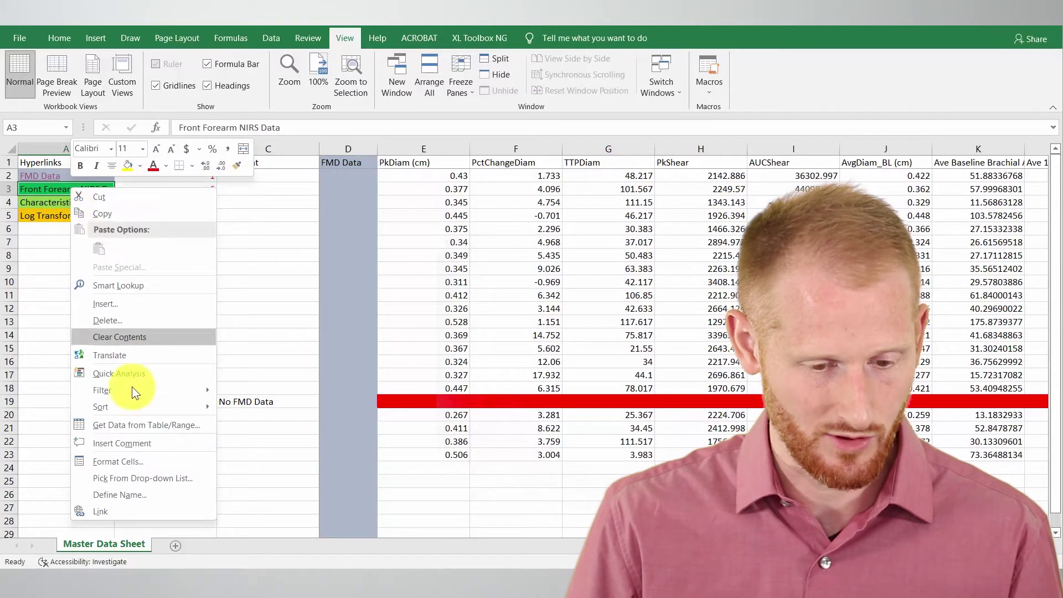
left_click(112, 509)
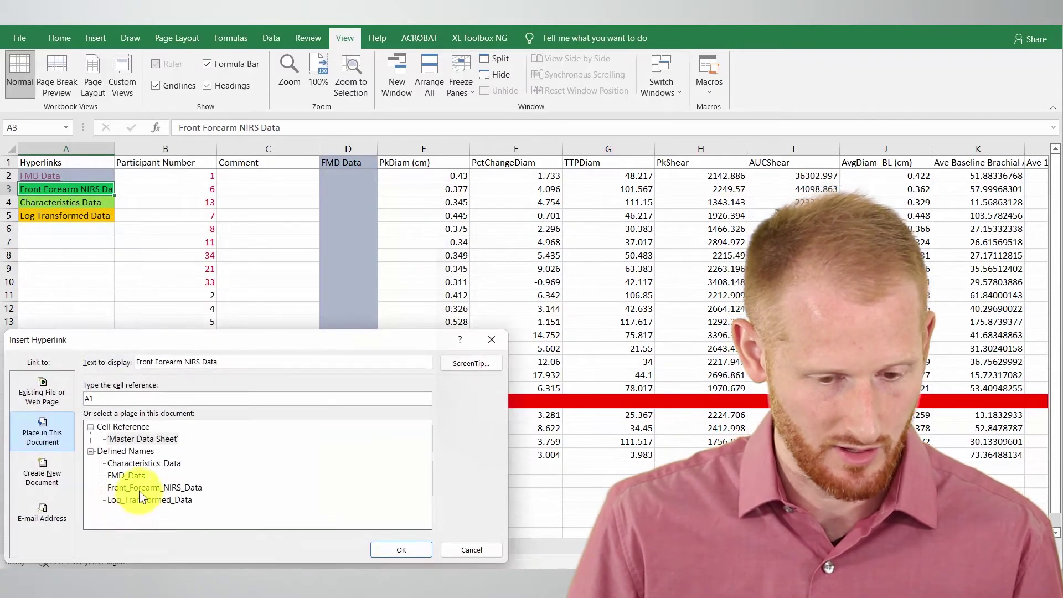
left_click(136, 489)
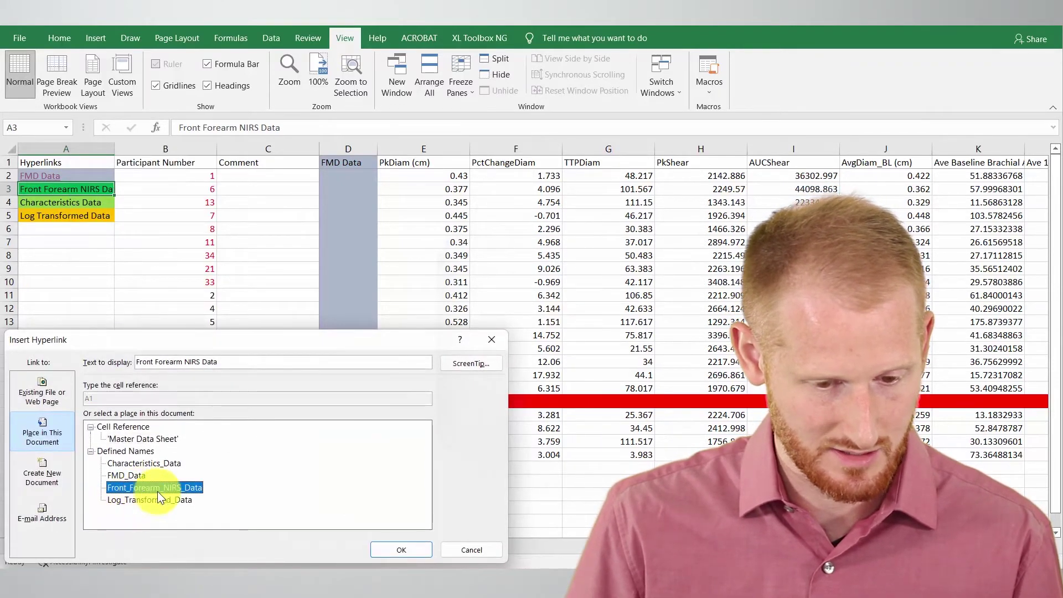
left_click(403, 550)
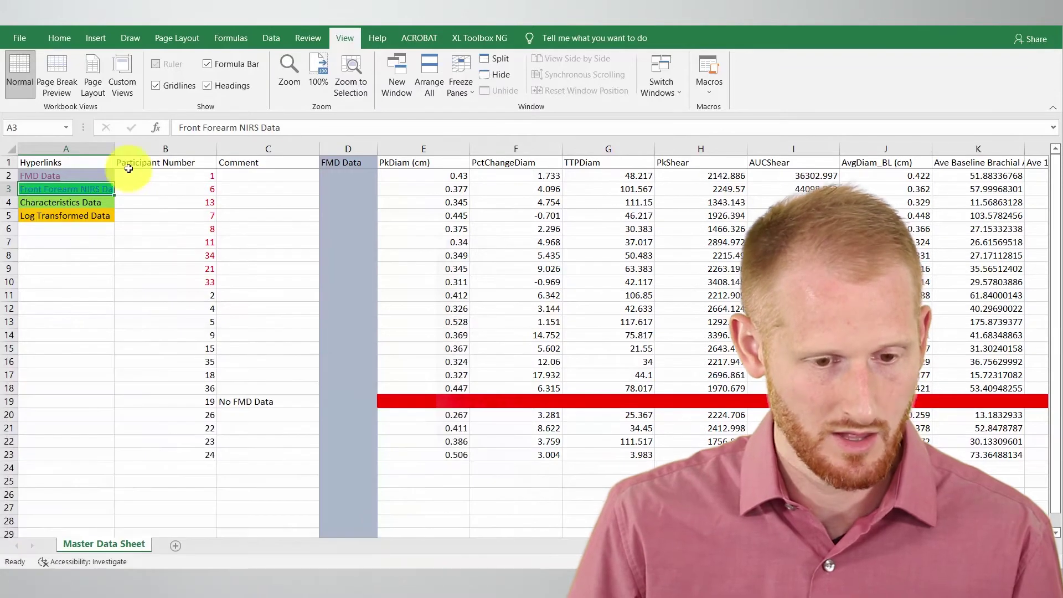
Link A4 to Characteristics_Data and A5 to Log_Transformed_Data
right_click(70, 205)
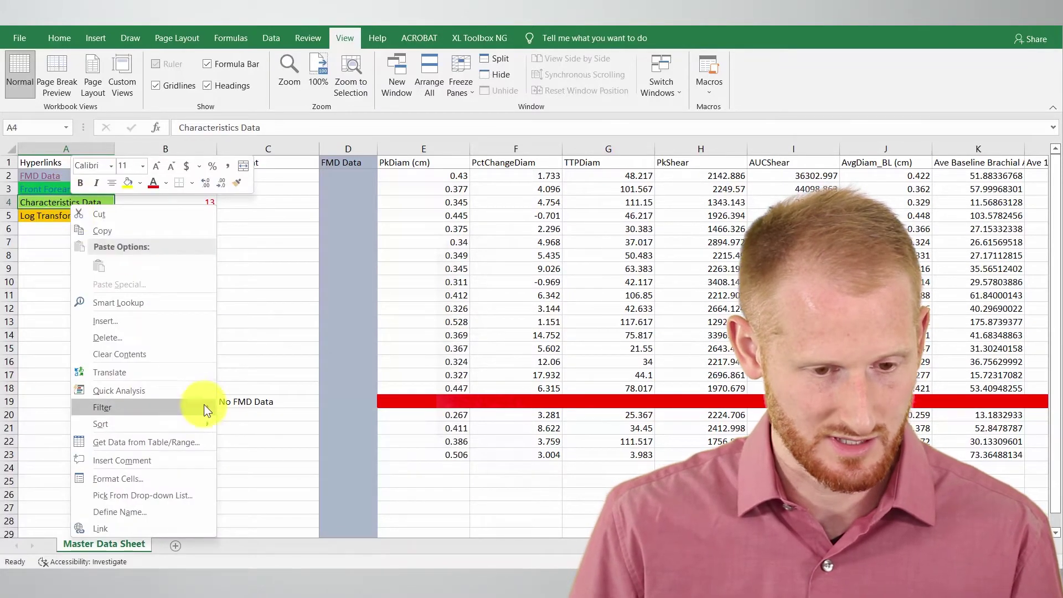
left_click(124, 528)
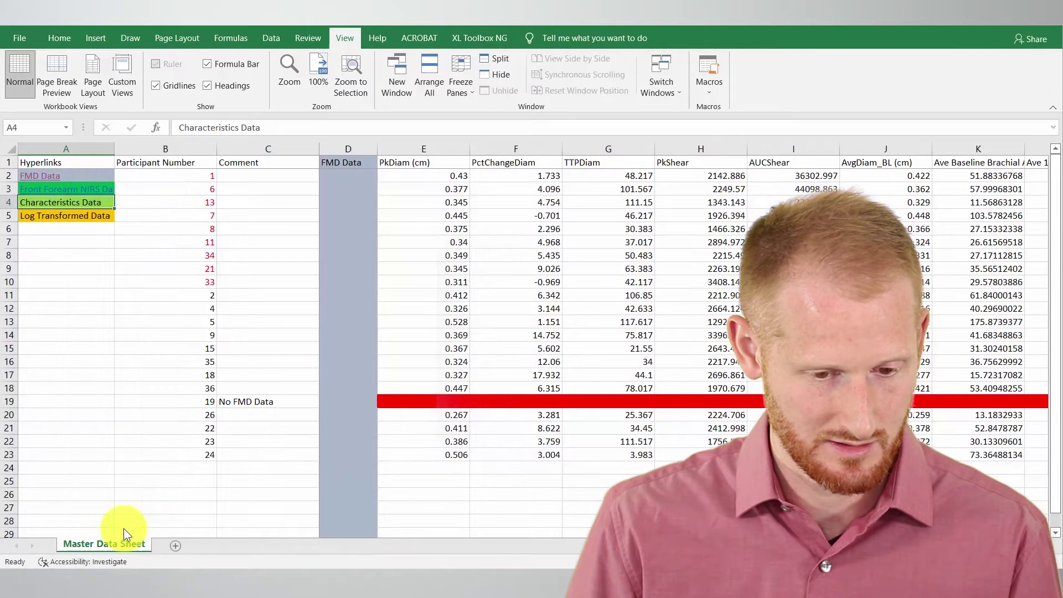
left_click(157, 463)
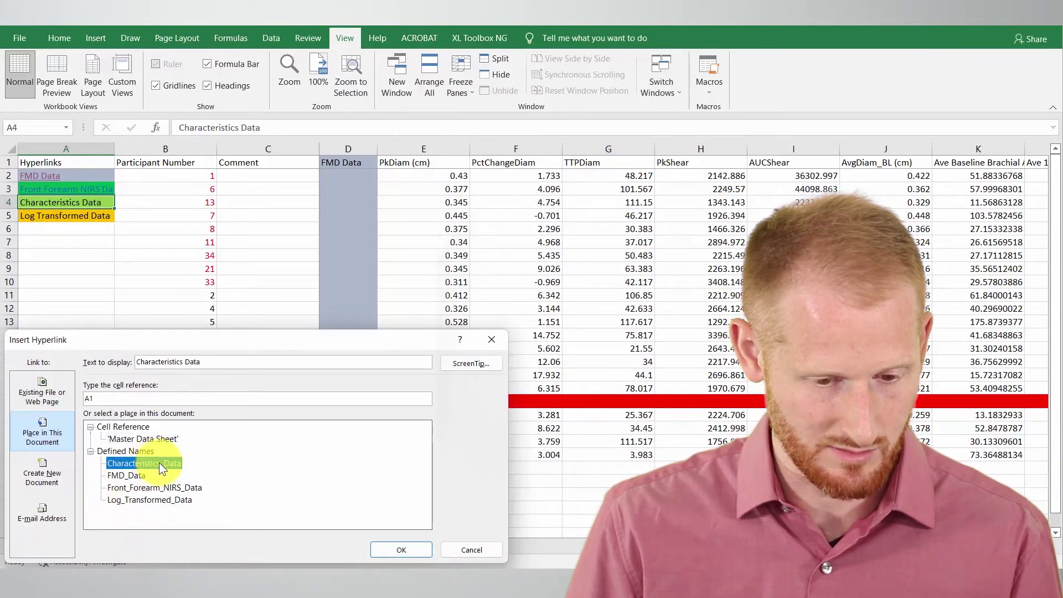
left_click(390, 548)
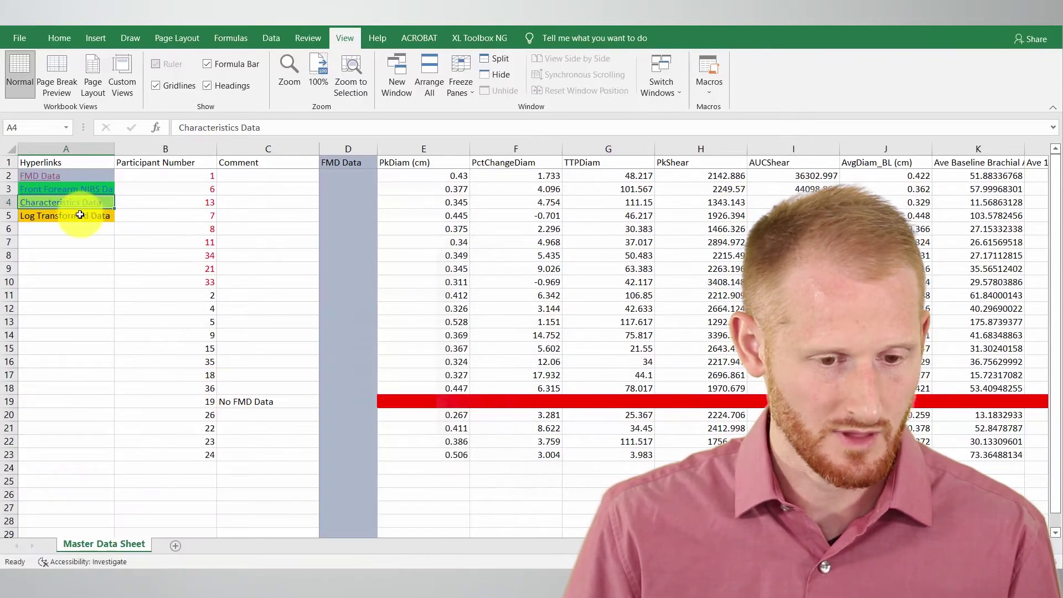
right_click(84, 216)
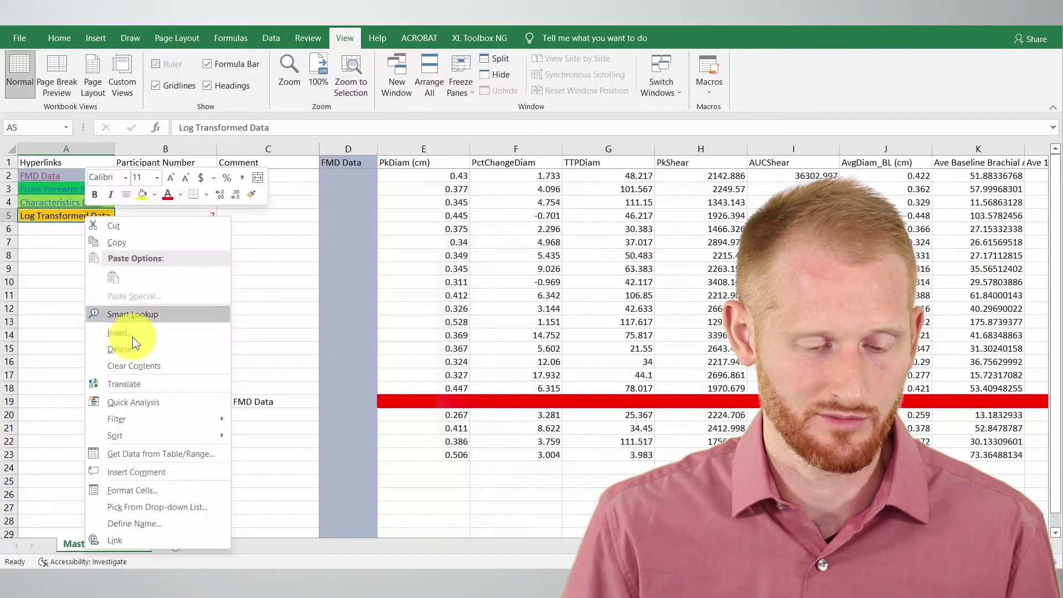
left_click(144, 538)
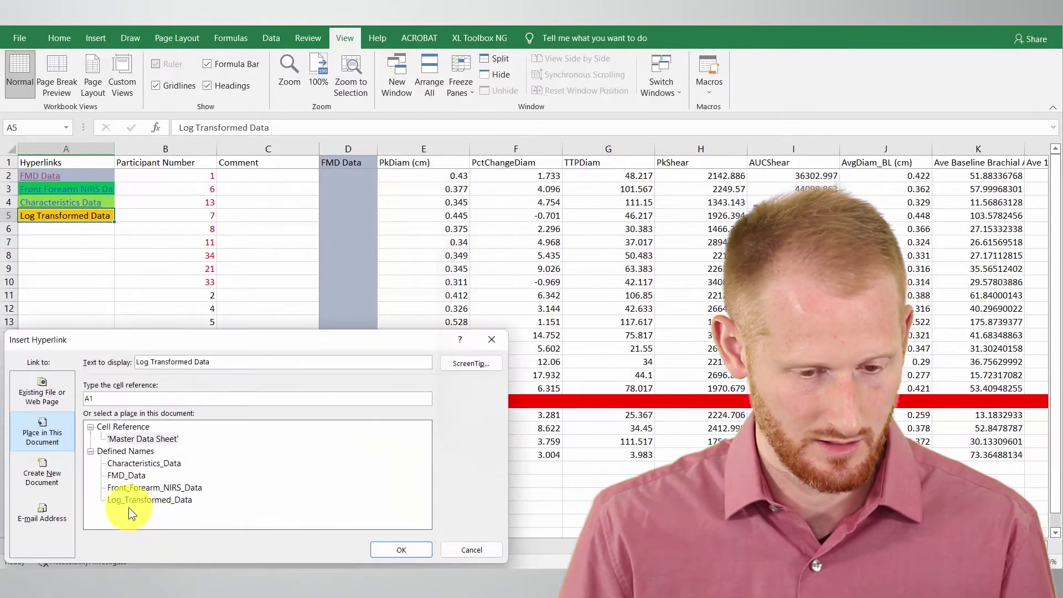
left_click(135, 500)
left_click(403, 549)
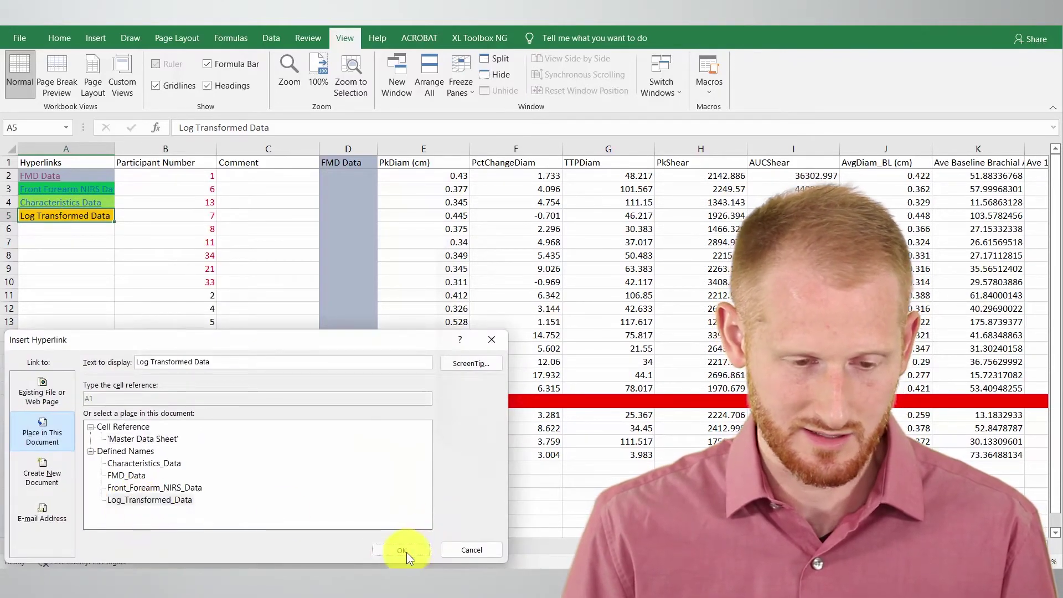
left_click(80, 258)
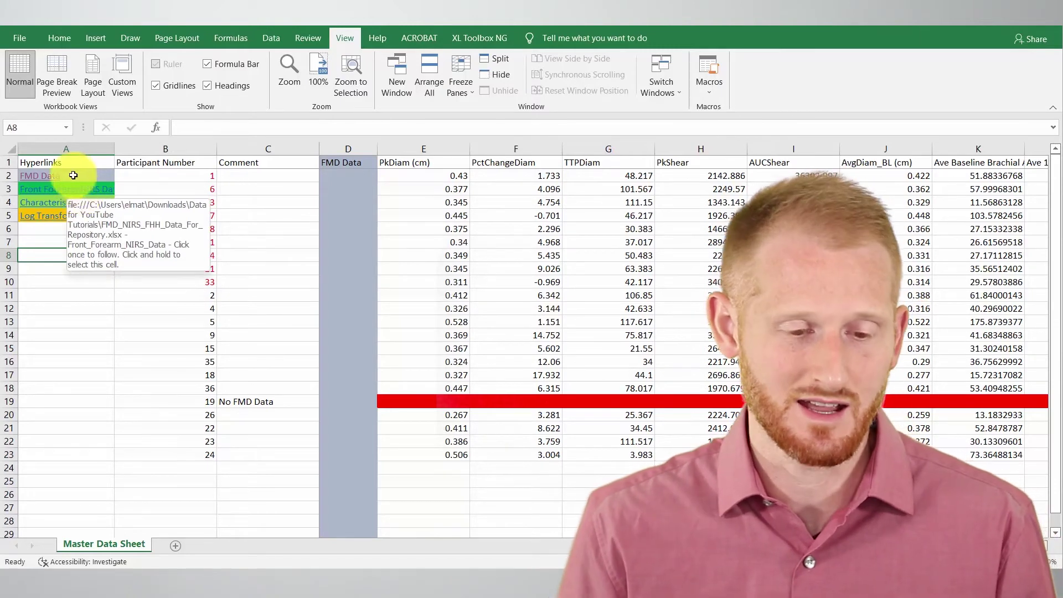
left_click(42, 175)
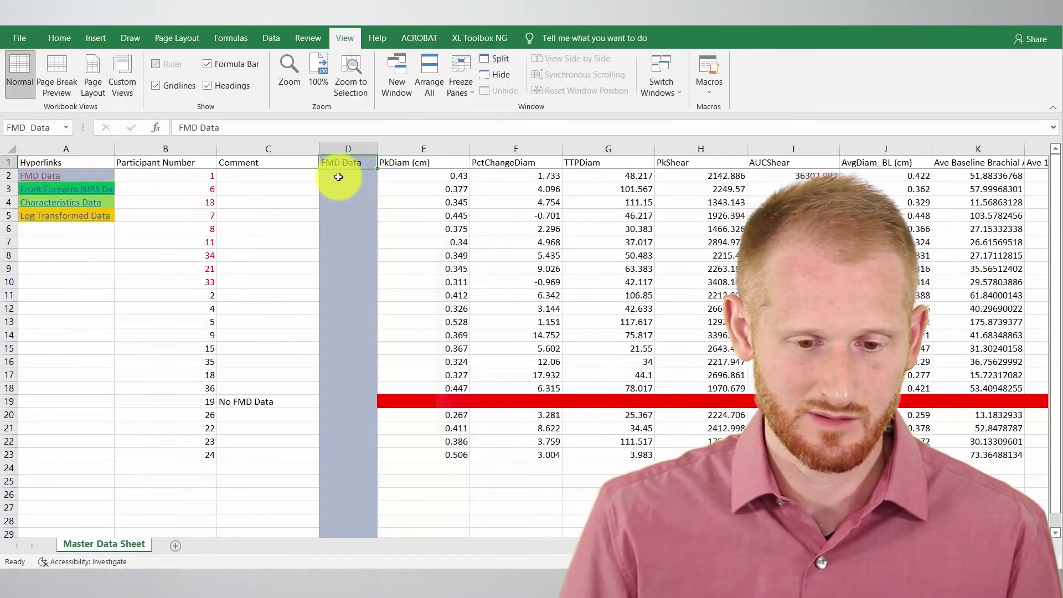
left_click(62, 191)
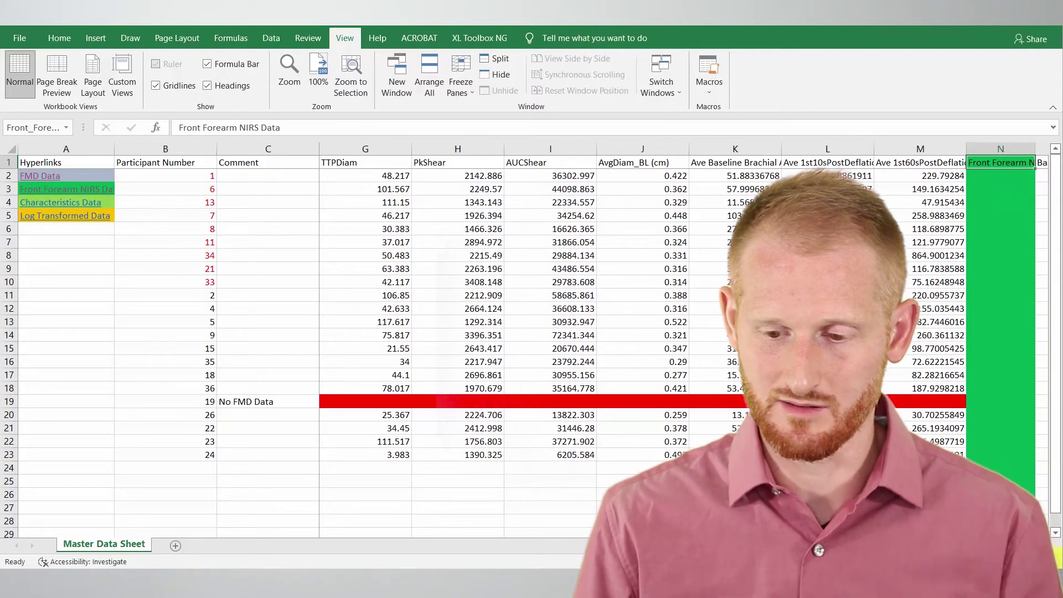
scroll(1056, 531, "right", 10)
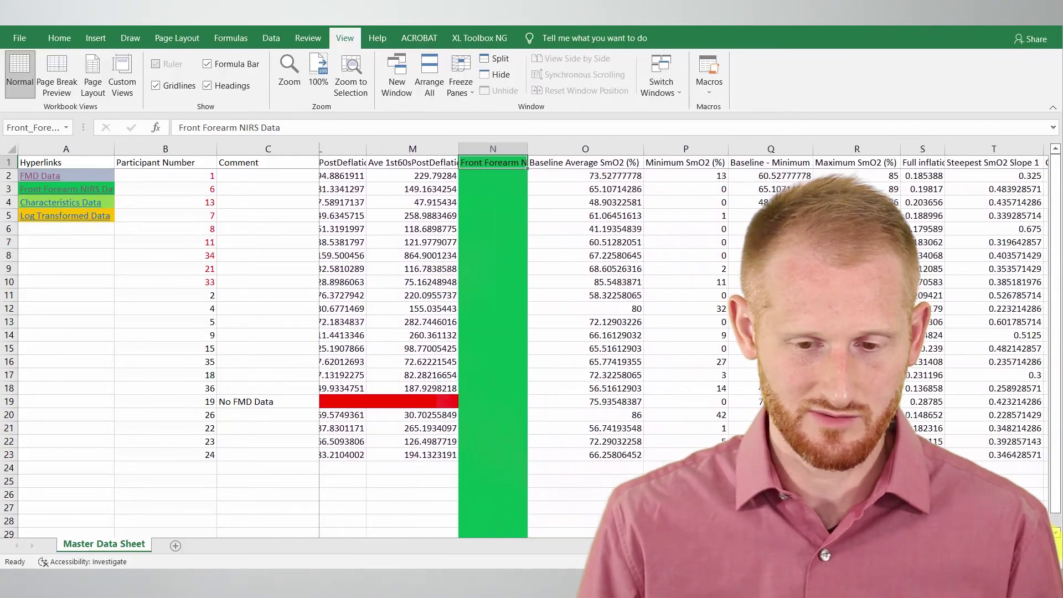
scroll(1056, 531, "right", 1)
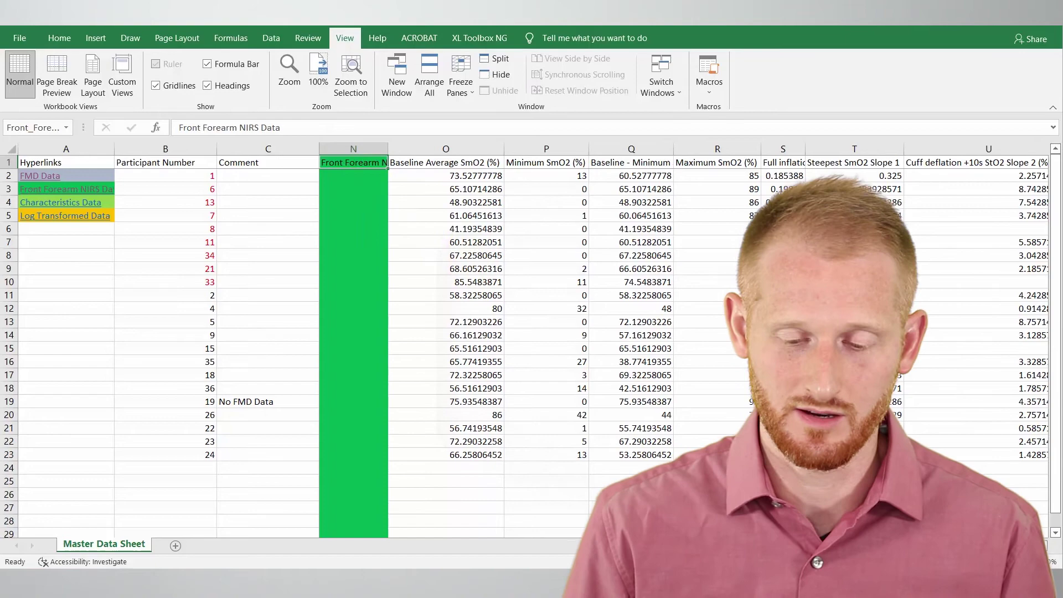
left_click(69, 203)
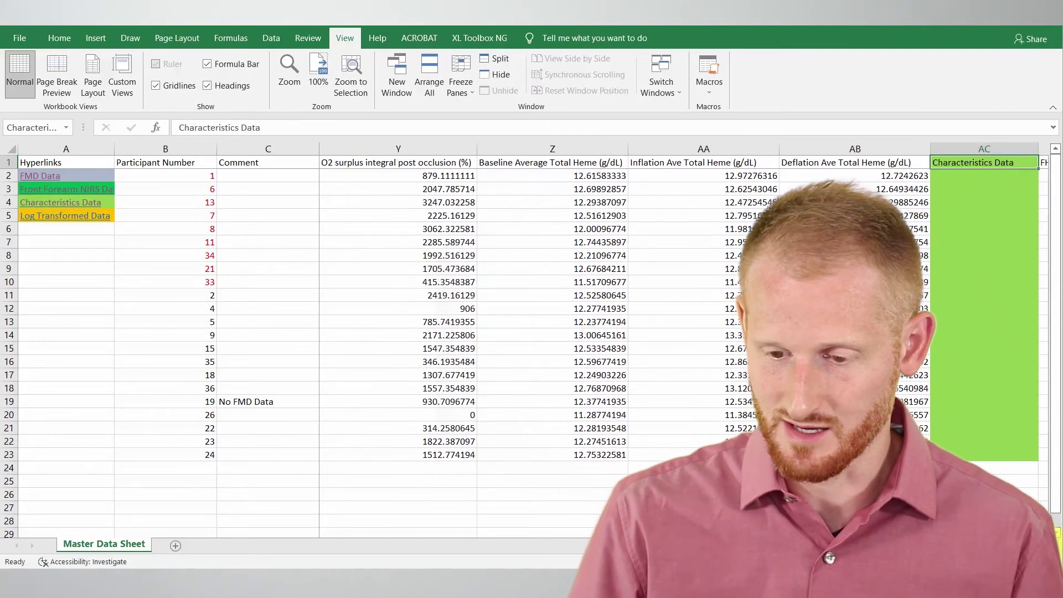
left_click(113, 215)
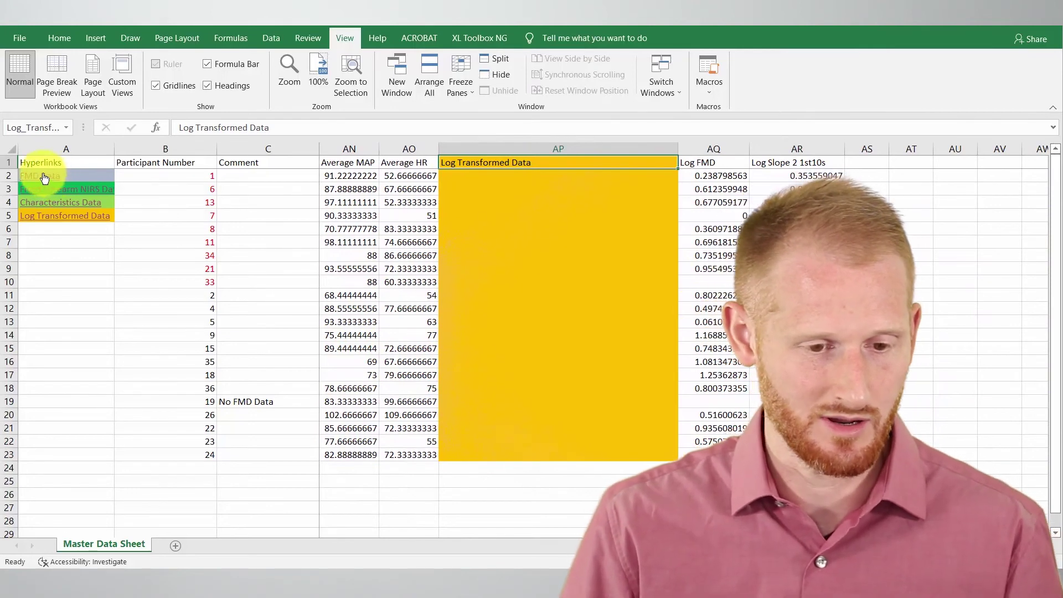
left_click(44, 191)
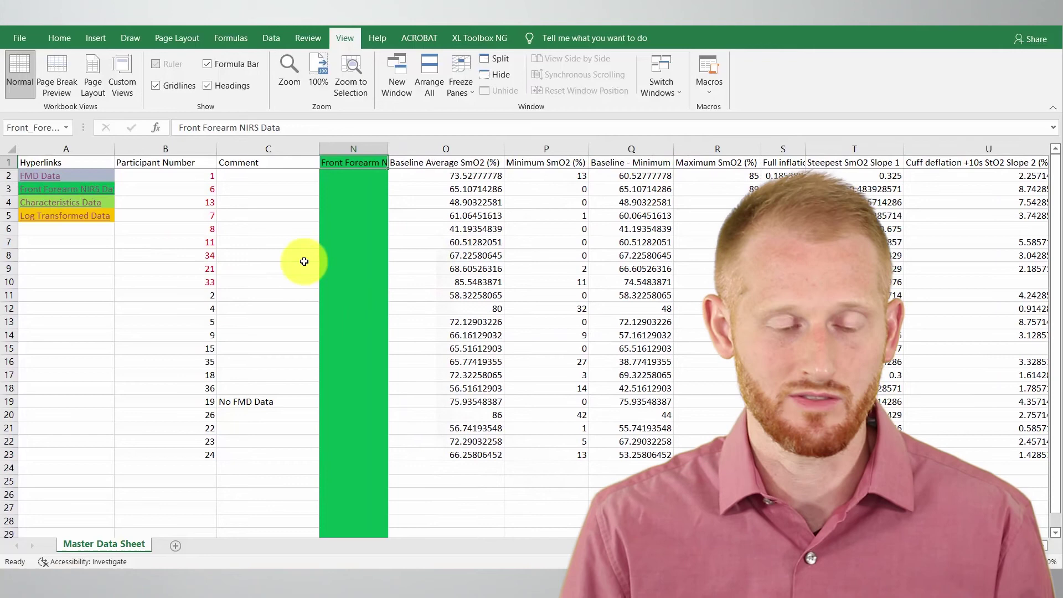
left_click(46, 179)
Follow the A2 FMD Data link back to the FMD_Data header in D1
left_click(47, 179)
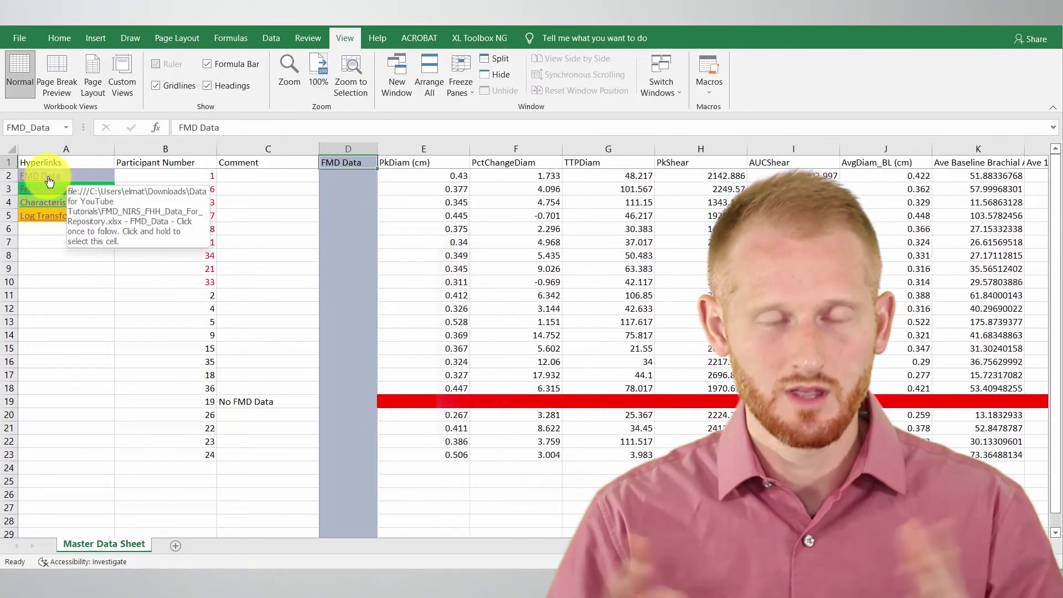